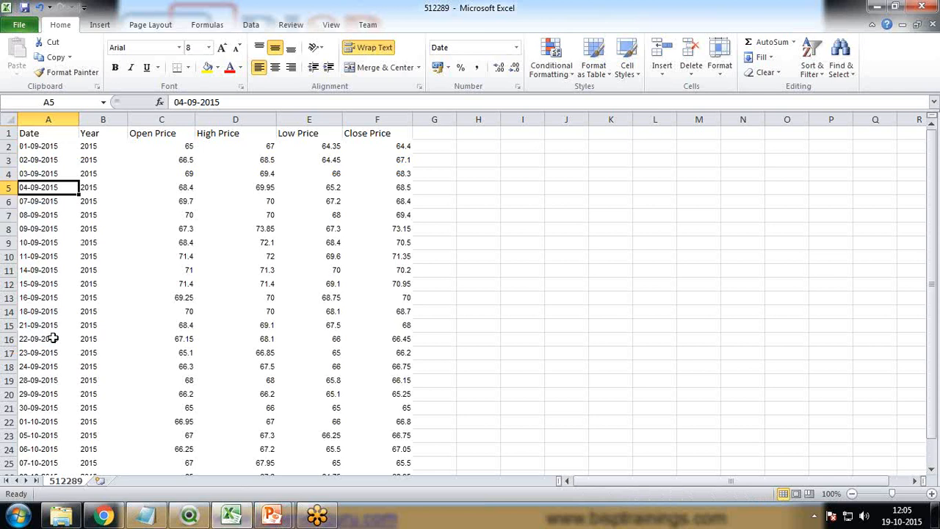
Look through the daily stock price rows in the 512289 worksheet, from the first date to the last
{"action": "scroll", "coordinate": [51, 334], "scroll_direction": "down", "scroll_amount": 6}
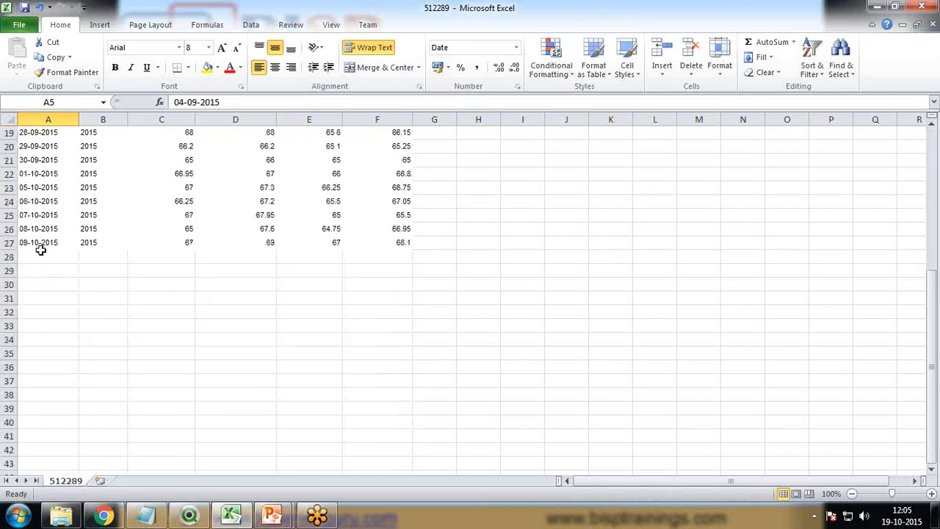
{"action": "scroll", "coordinate": [132, 392], "scroll_direction": "up", "scroll_amount": 6}
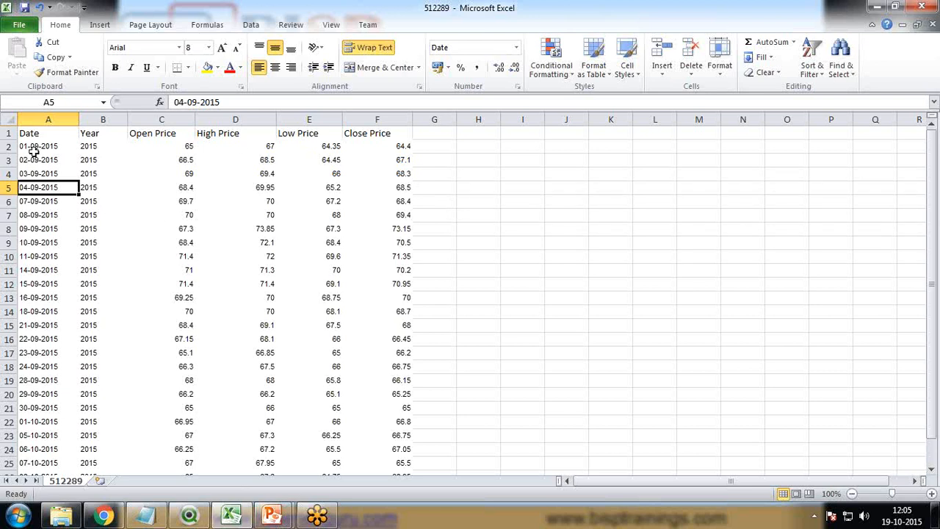
{"action": "scroll", "coordinate": [156, 322], "scroll_direction": "down", "scroll_amount": 3}
{"action": "scroll", "coordinate": [157, 322], "scroll_direction": "up", "scroll_amount": 3}
Switch to QlikView, create a new document and save it on the desktop as BoxPlotChart
{"action": "key", "text": "alt+Tab"}
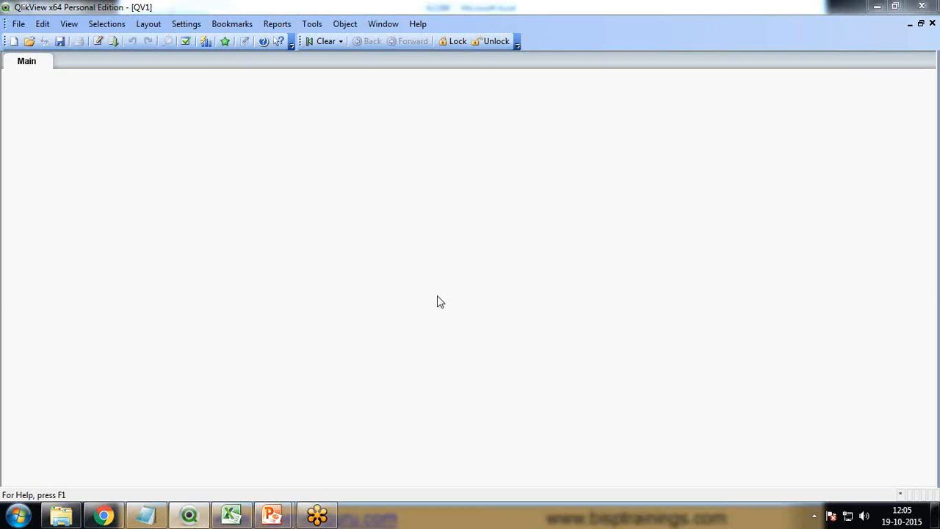
{"action": "left_click", "coordinate": [17, 24]}
{"action": "left_click", "coordinate": [38, 41]}
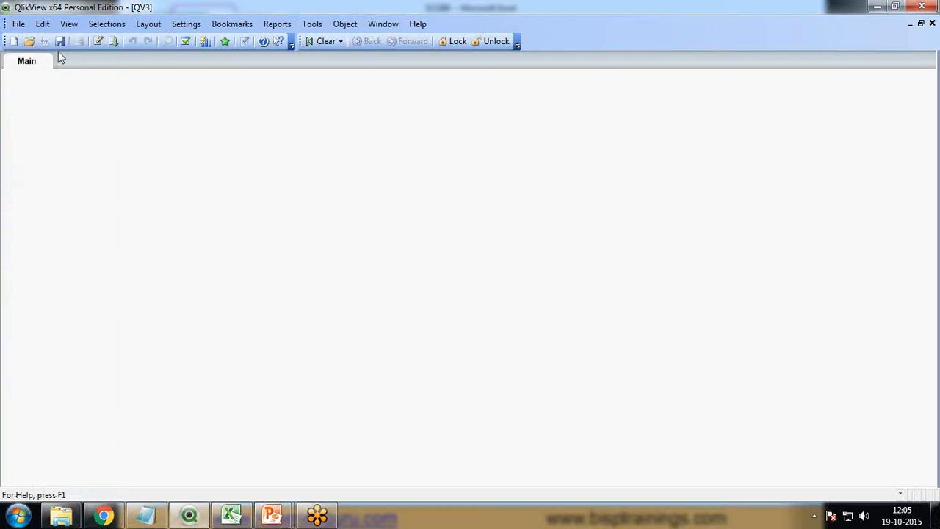
{"action": "left_click", "coordinate": [60, 41]}
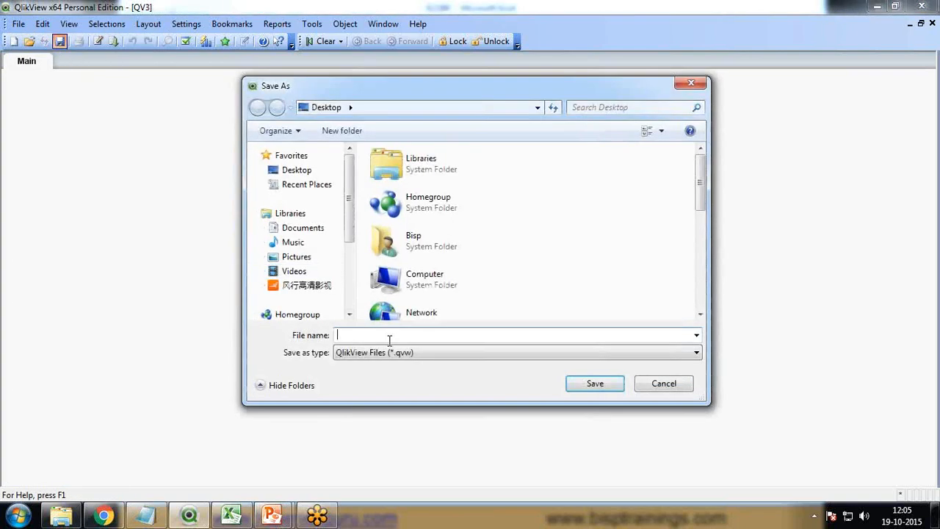
{"action": "type", "text": "dem"}
{"action": "key", "text": "BackSpace"}
{"action": "key", "text": "BackSpace"}
{"action": "key", "text": "BackSpace"}
{"action": "type", "text": "BoxPlotChar"}
{"action": "key", "text": "Return"}
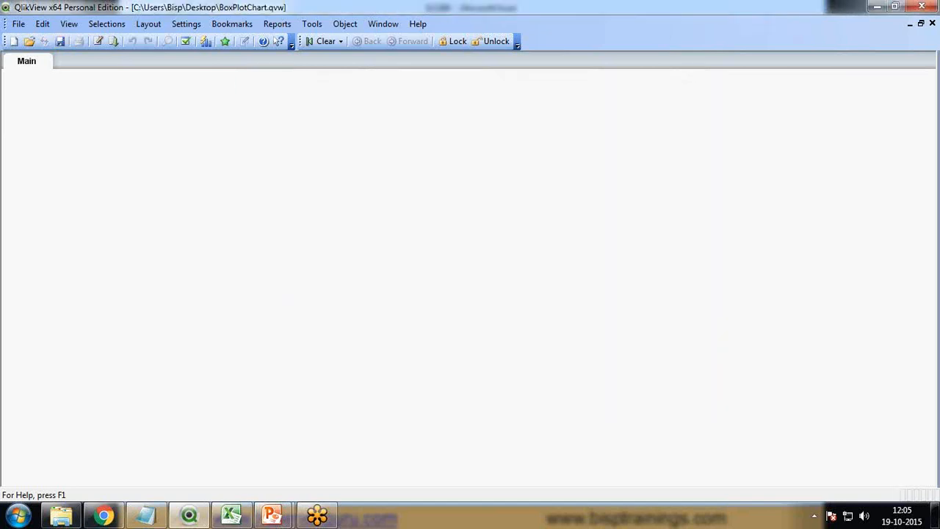
Open the load script for editing and add a script tab named "Main data"
{"action": "left_click", "coordinate": [98, 42]}
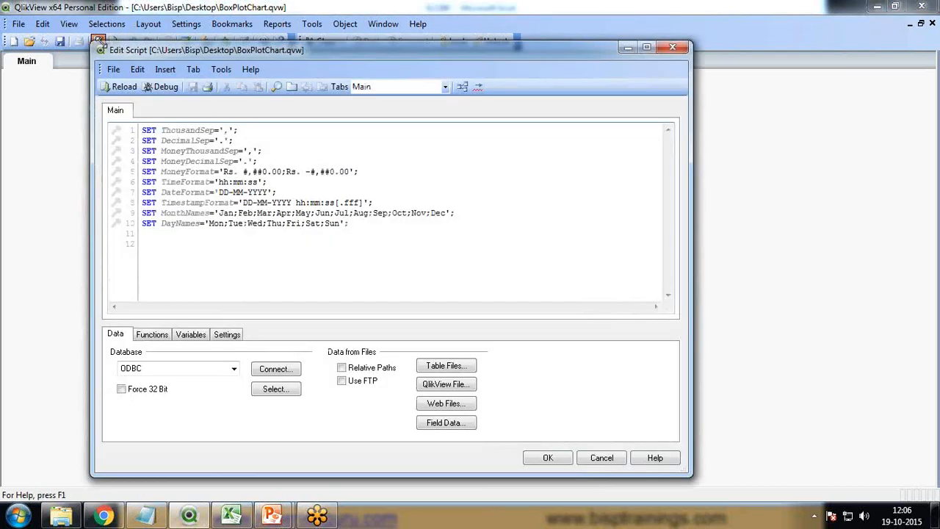
{"action": "left_click", "coordinate": [193, 71]}
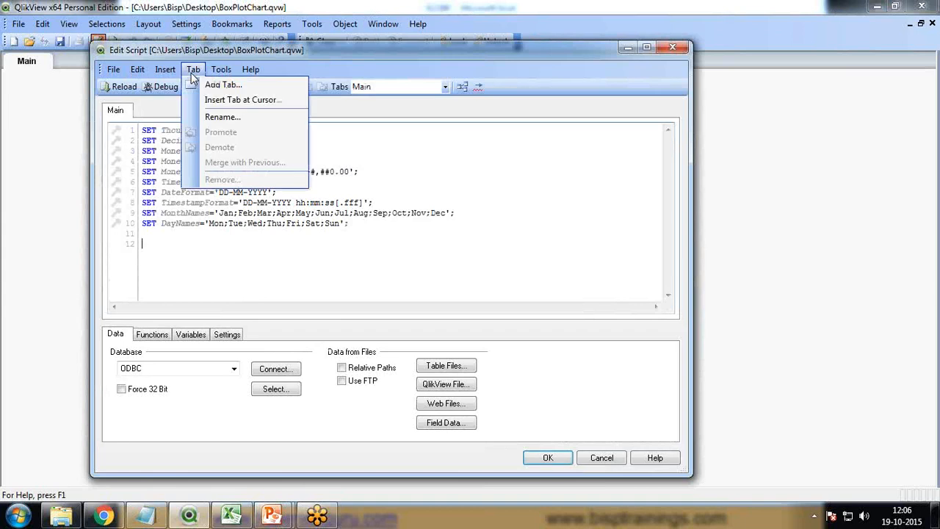
{"action": "left_click", "coordinate": [206, 83]}
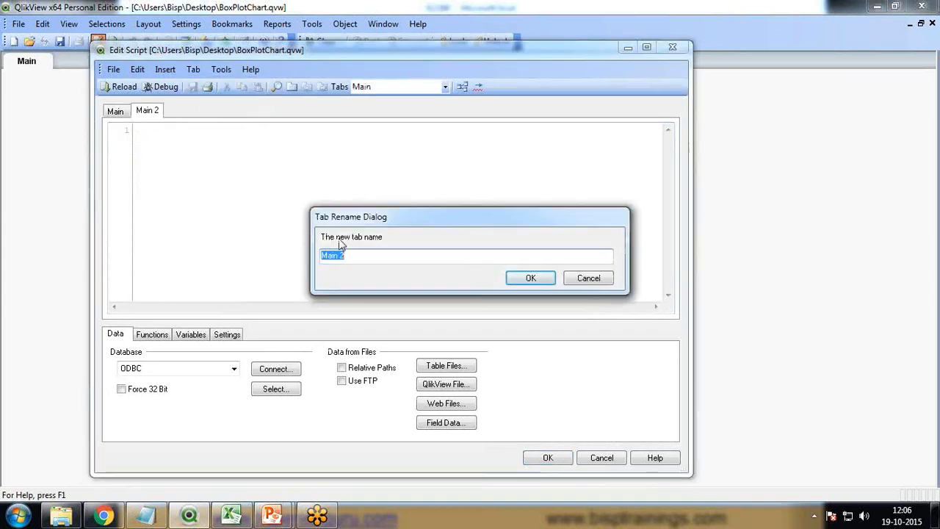
{"action": "type", "text": "Main"}
{"action": "key", "text": "Return"}
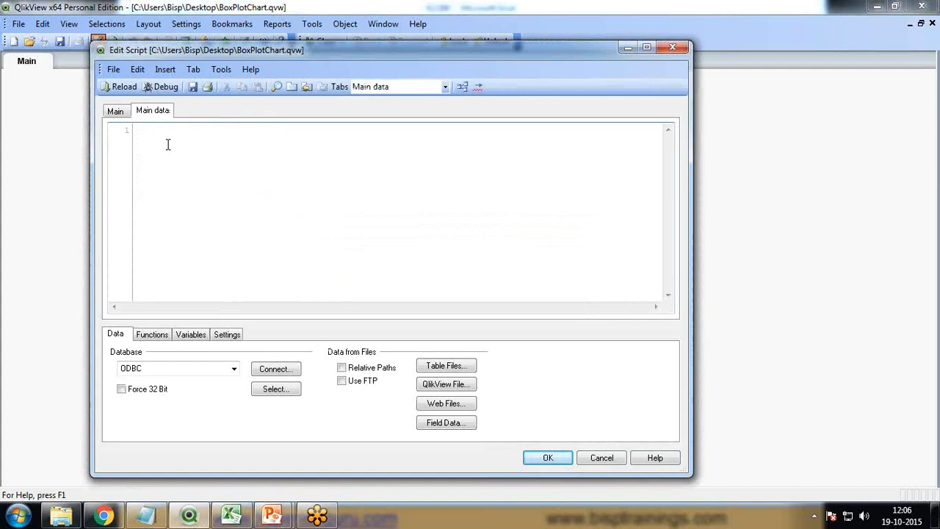
Load the desktop file 512289.csv into the script as a comma-delimited table with embedded labels, checking its file type before opening it
{"action": "left_click", "coordinate": [231, 515]}
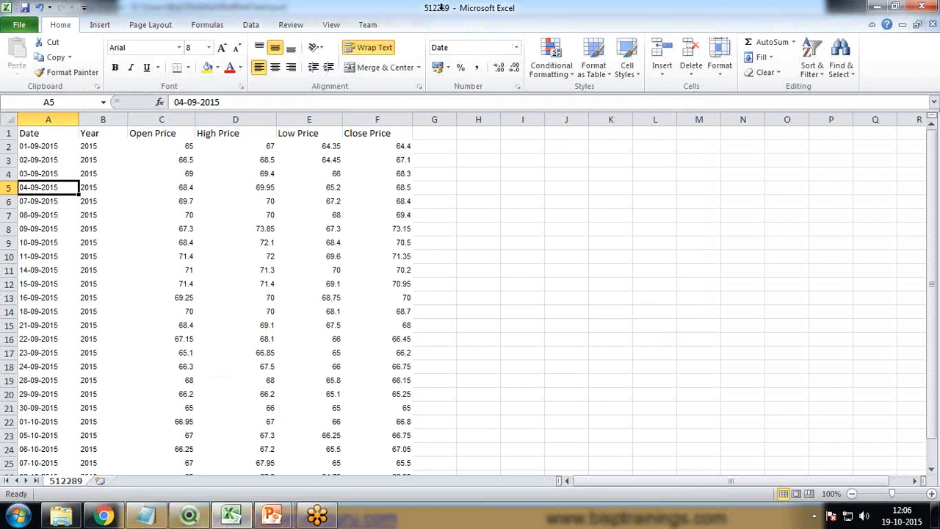
{"action": "left_click", "coordinate": [195, 516]}
{"action": "left_click", "coordinate": [446, 365]}
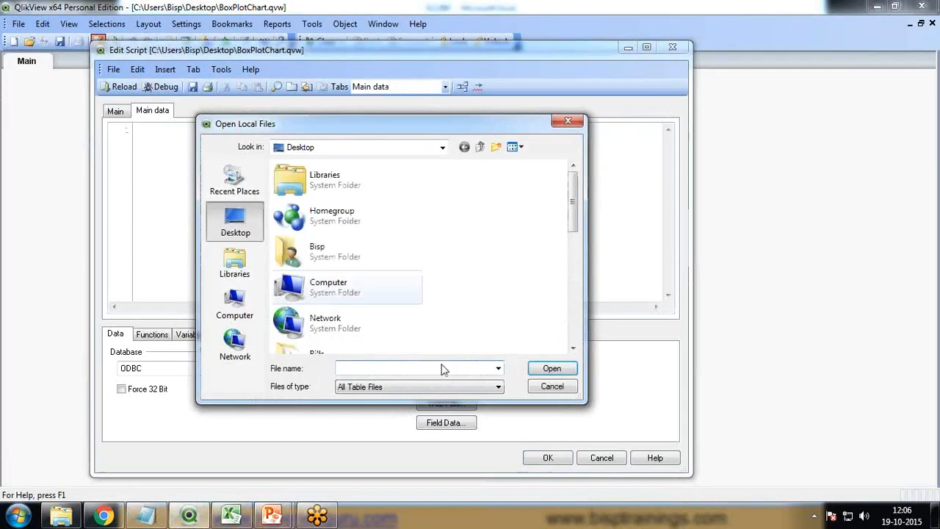
{"action": "left_click_drag", "start_coordinate": [573, 217], "coordinate": [572, 288]}
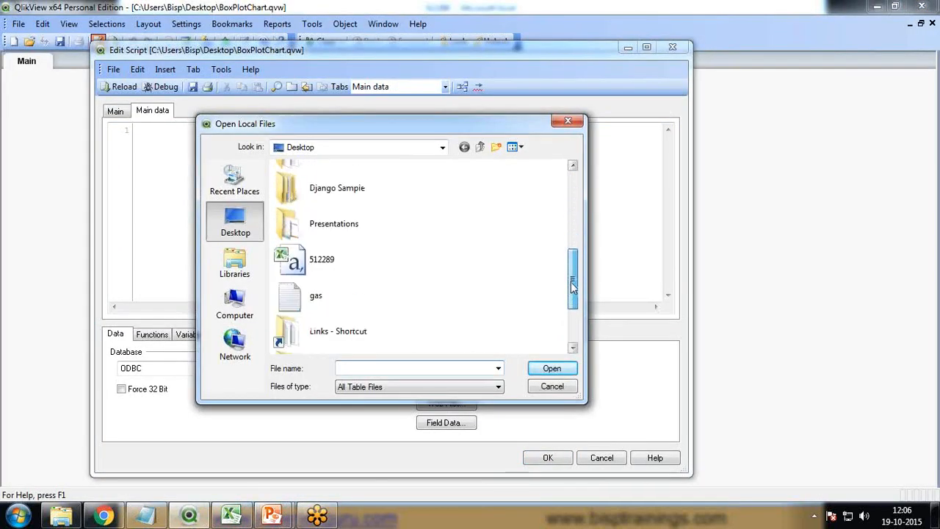
{"action": "left_click", "coordinate": [327, 267]}
{"action": "right_click", "coordinate": [352, 263]}
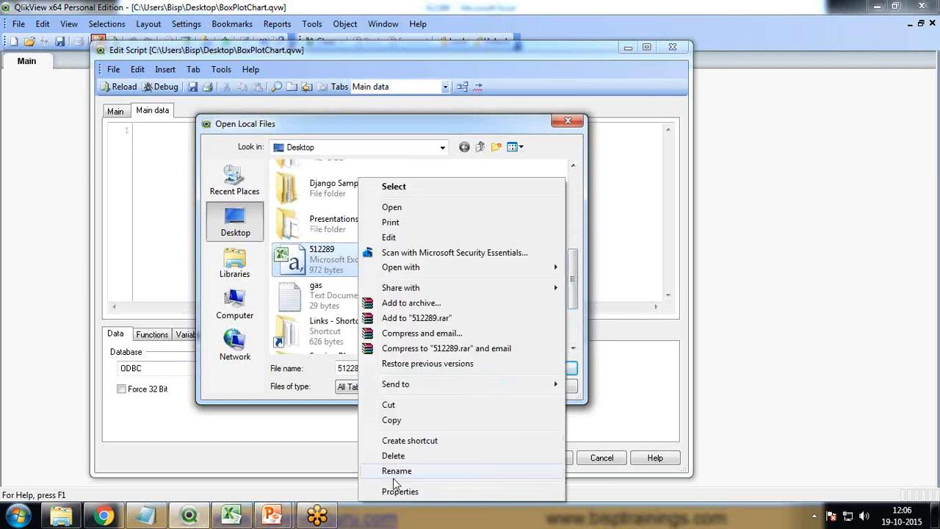
{"action": "left_click", "coordinate": [526, 490]}
{"action": "left_click_drag", "start_coordinate": [558, 238], "coordinate": [578, 238]}
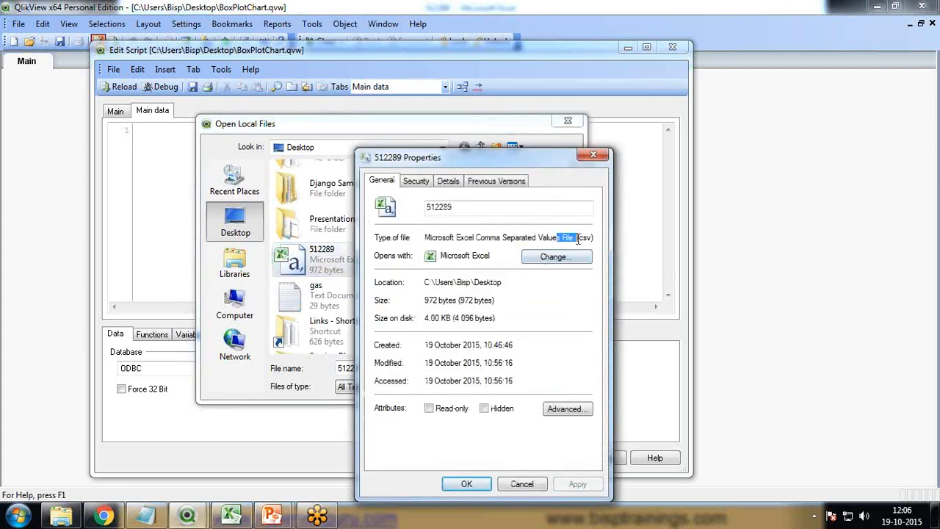
{"action": "left_click", "coordinate": [591, 155]}
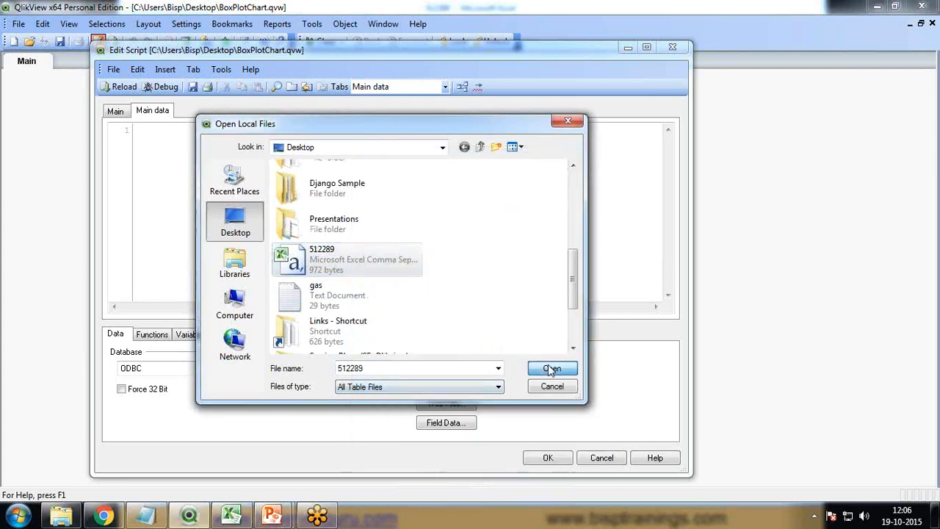
{"action": "left_click", "coordinate": [548, 369]}
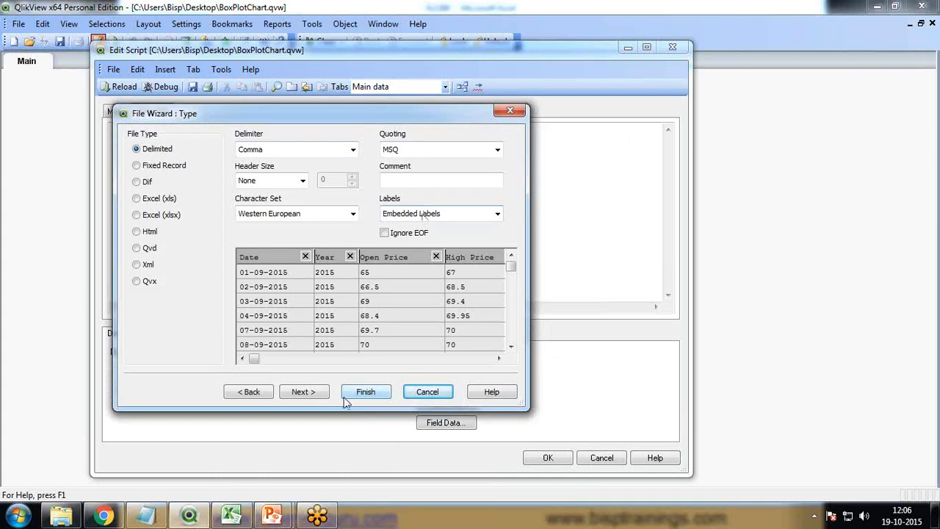
{"action": "left_click", "coordinate": [367, 393]}
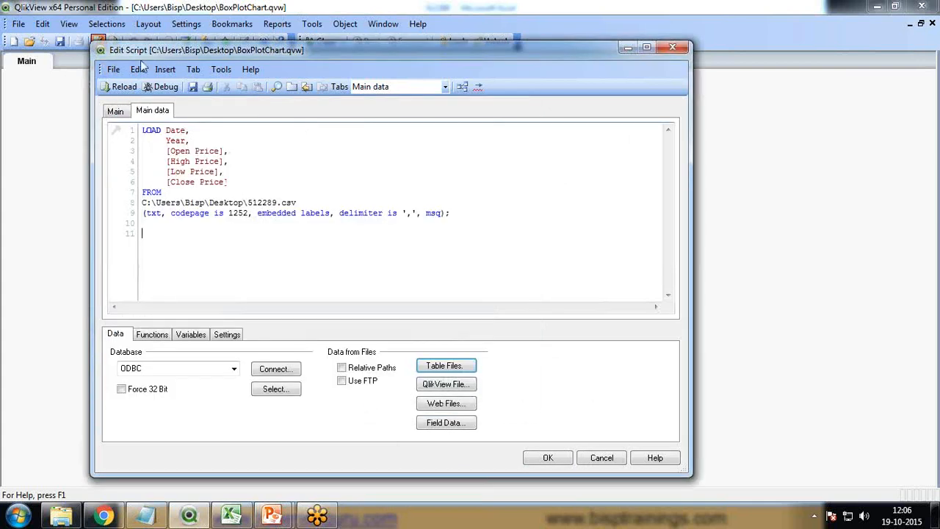
Save the script and reload the data, dismissing the sheet's field selection without adding any list boxes
{"action": "left_click", "coordinate": [192, 88]}
{"action": "left_click", "coordinate": [108, 89]}
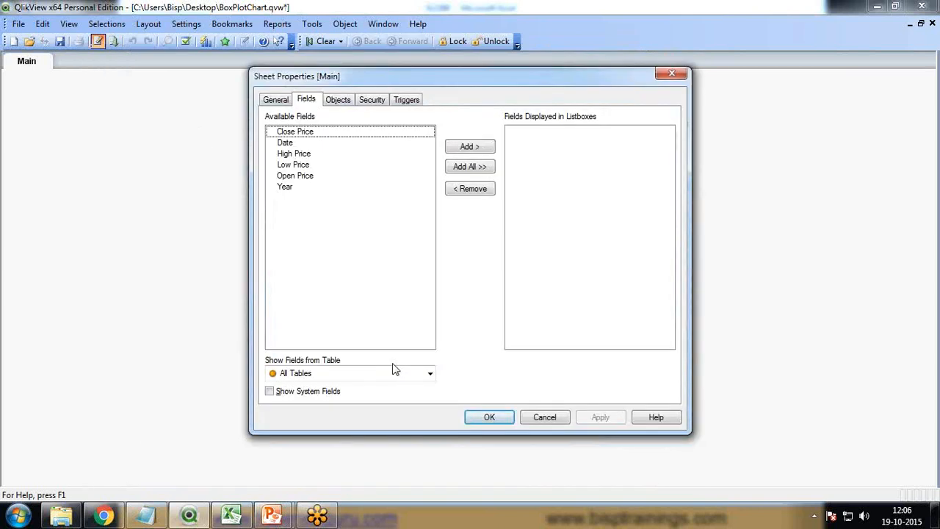
{"action": "left_click", "coordinate": [297, 186]}
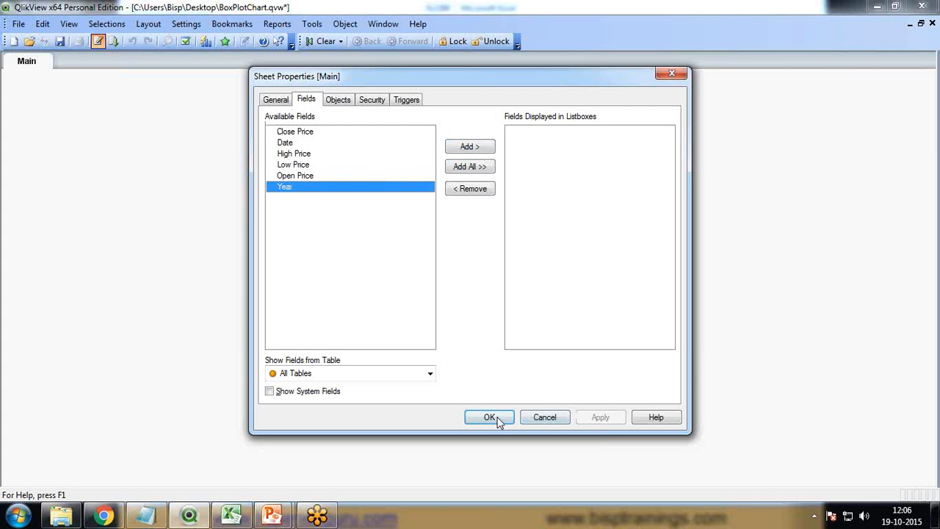
{"action": "left_click", "coordinate": [545, 417]}
Create a table box on the sheet with the fields Date, Year, Open Price, Close Price, High Price and Low Price
{"action": "right_click", "coordinate": [236, 180]}
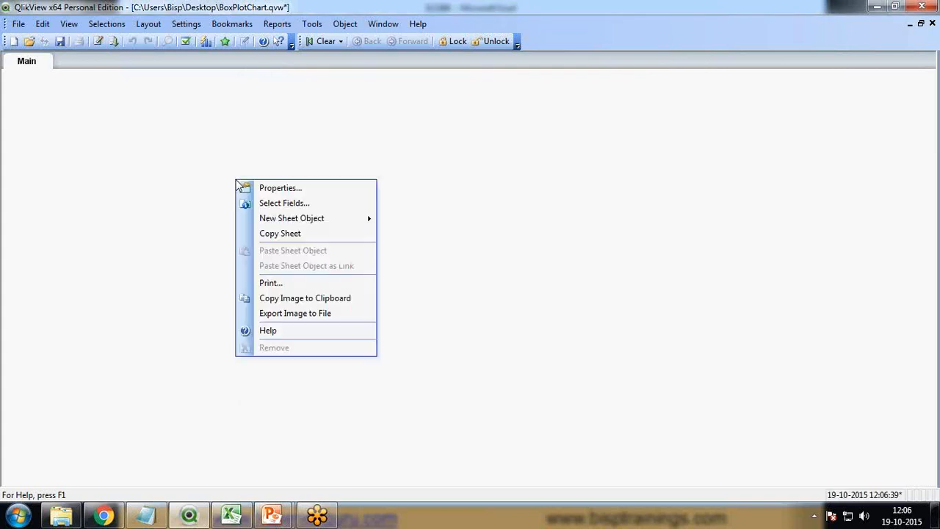
{"action": "mouse_move", "coordinate": [298, 219]}
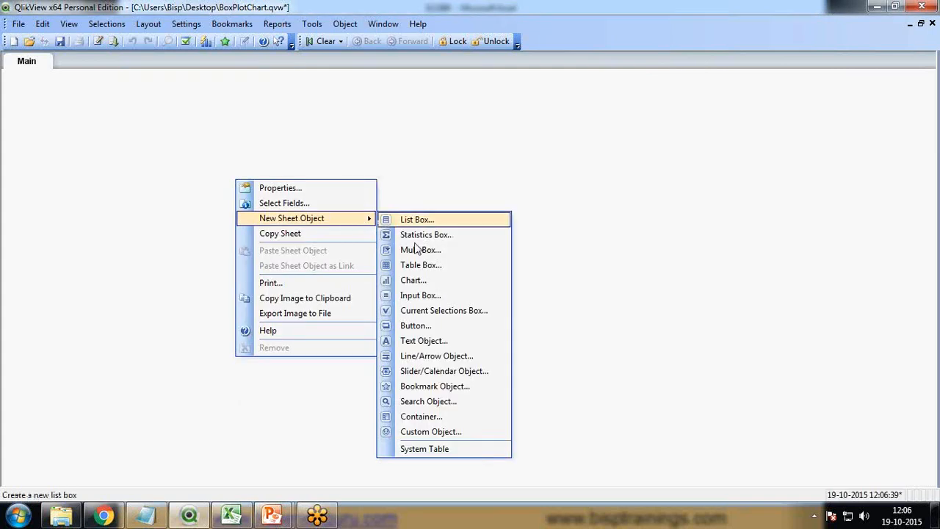
{"action": "right_click", "coordinate": [197, 155]}
{"action": "mouse_move", "coordinate": [250, 194]}
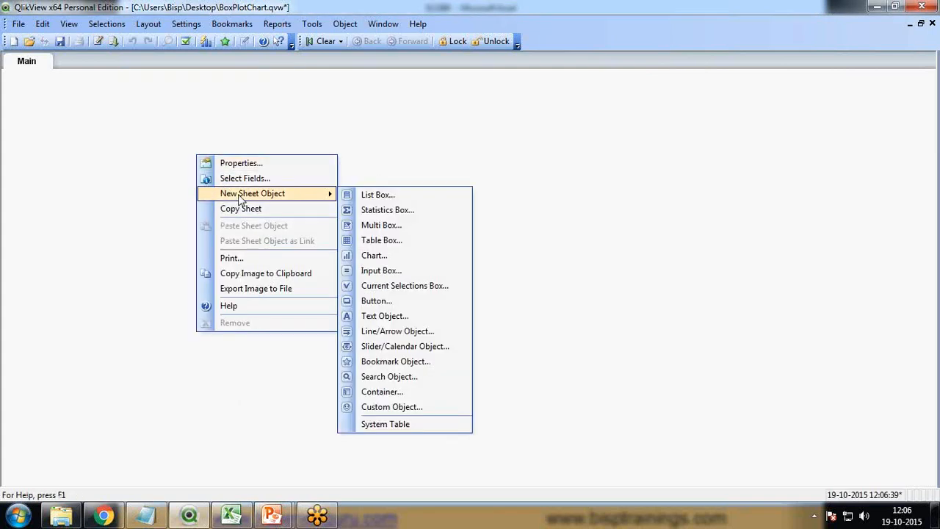
{"action": "left_click", "coordinate": [370, 246]}
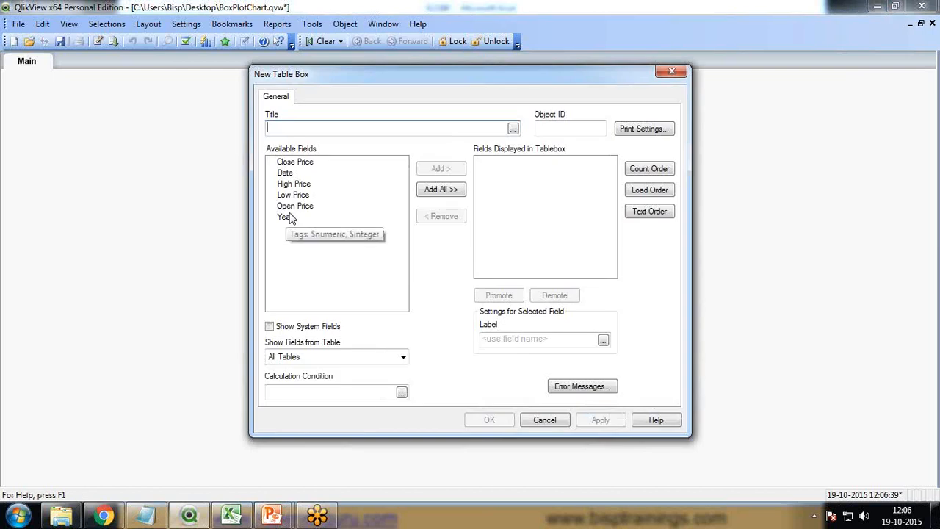
{"action": "left_click", "coordinate": [290, 173]}
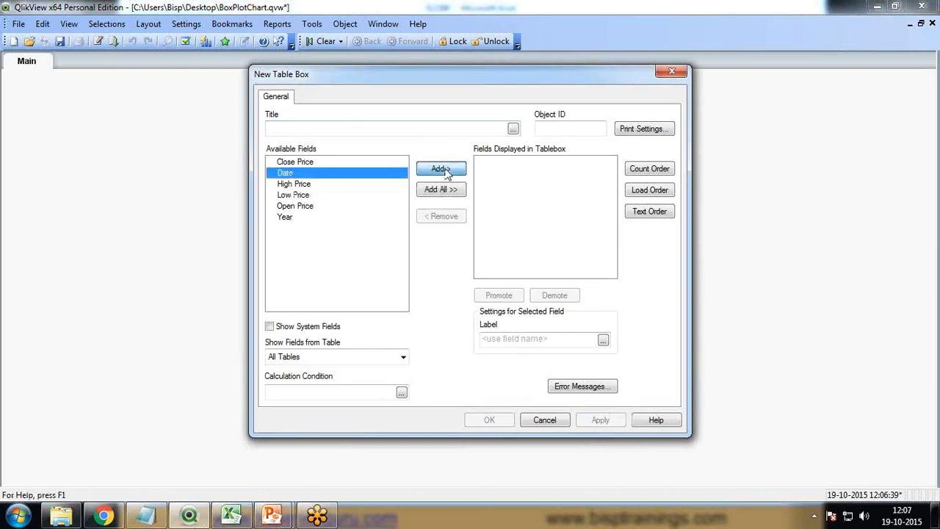
{"action": "left_click", "coordinate": [441, 170]}
{"action": "left_click", "coordinate": [287, 206]}
{"action": "left_click", "coordinate": [441, 170]}
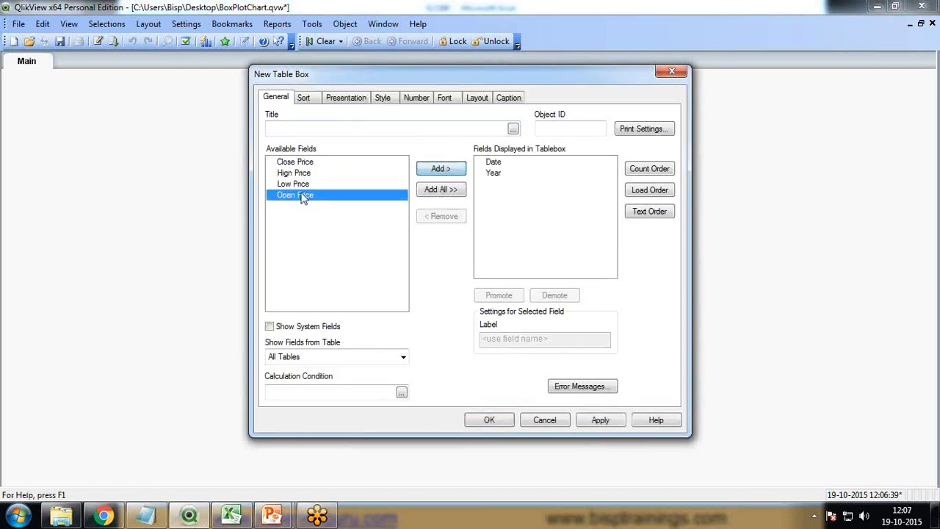
{"action": "left_click", "coordinate": [443, 170]}
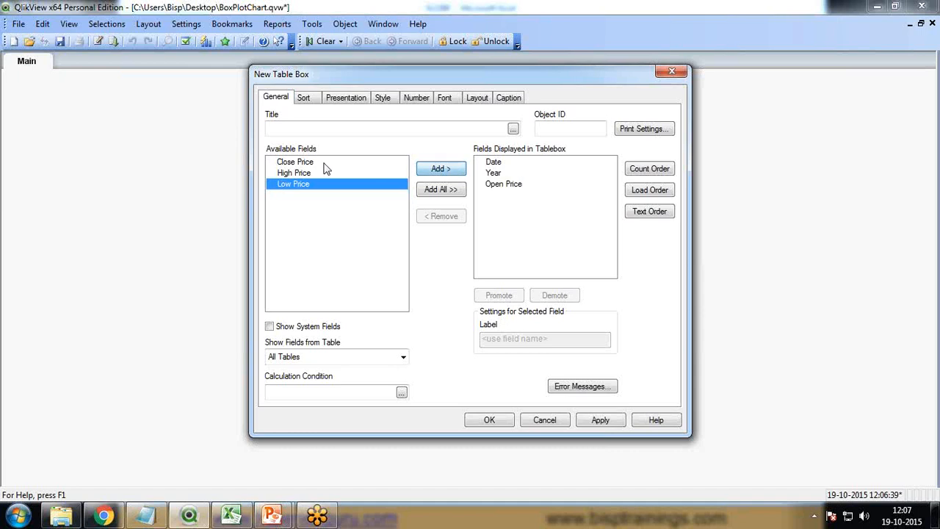
{"action": "left_click", "coordinate": [442, 170]}
{"action": "left_click", "coordinate": [437, 171]}
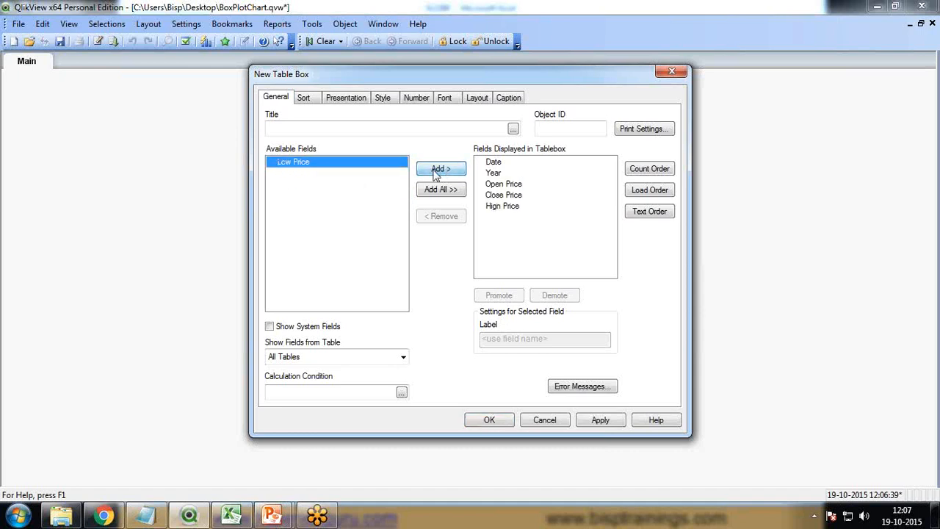
{"action": "left_click", "coordinate": [438, 170]}
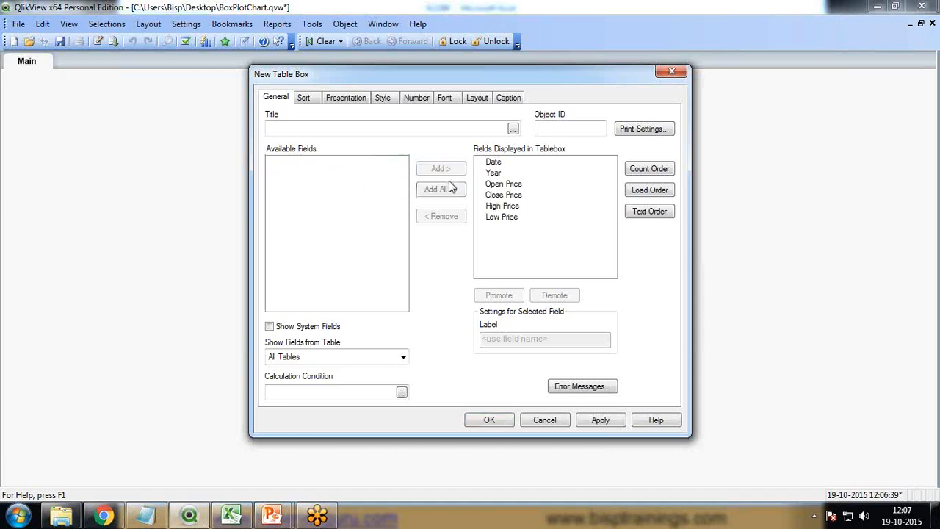
{"action": "left_click", "coordinate": [489, 421]}
Move the table box to the sheet's upper-left corner and adjust its size around its six columns
{"action": "left_click_drag", "start_coordinate": [279, 165], "coordinate": [101, 88]}
{"action": "mouse_move", "coordinate": [265, 277]}
{"action": "left_mouse_down"}
{"action": "mouse_move", "coordinate": [259, 266]}
{"action": "mouse_move", "coordinate": [252, 353]}
{"action": "mouse_move", "coordinate": [284, 358]}
{"action": "mouse_move", "coordinate": [273, 270]}
{"action": "left_mouse_up"}
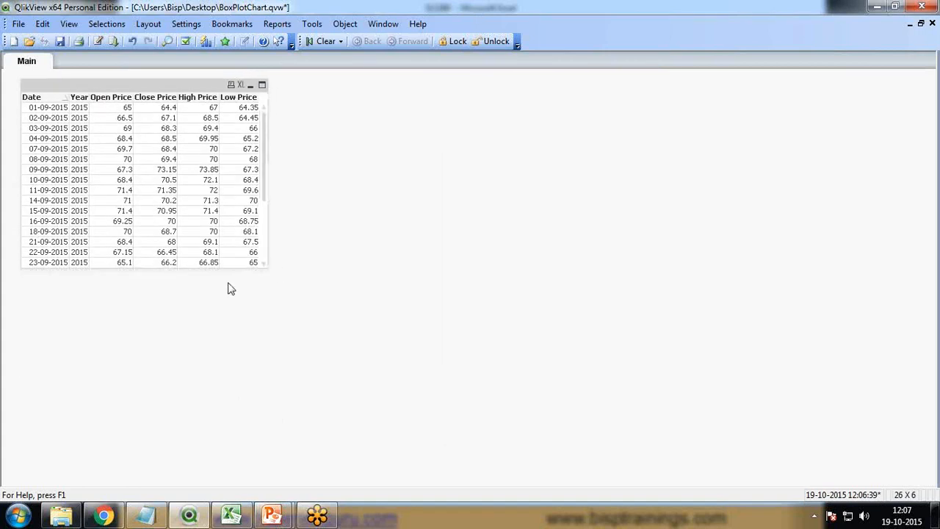
{"action": "left_click", "coordinate": [919, 9]}
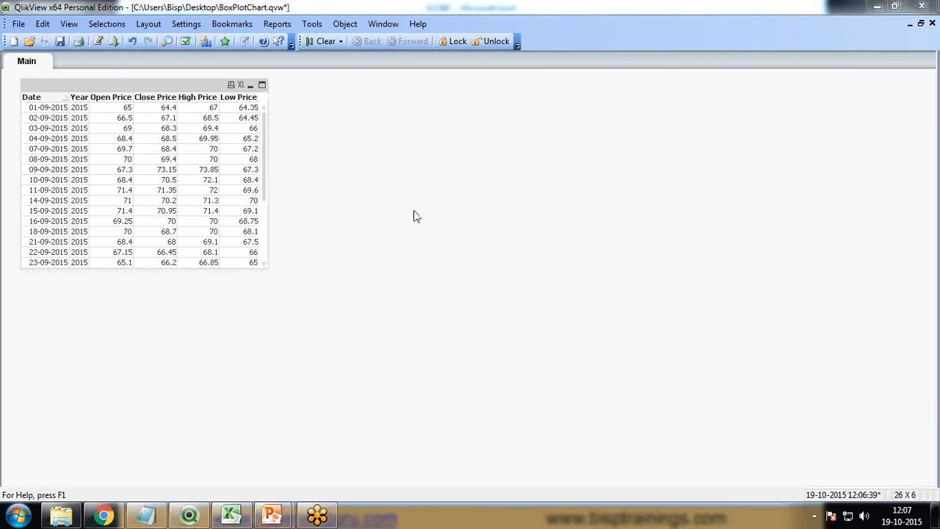
Start a new chart object on the sheet and set its chart type to Combo Chart
{"action": "right_click", "coordinate": [351, 179]}
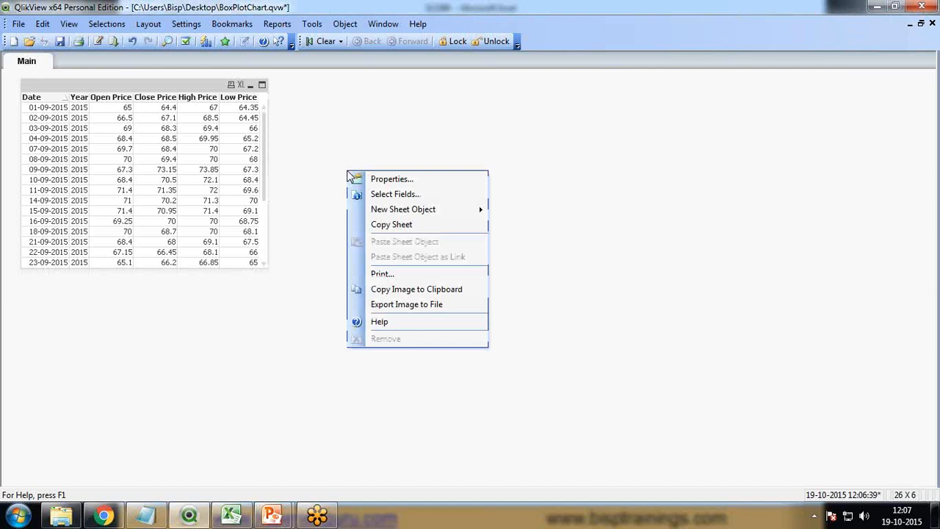
{"action": "mouse_move", "coordinate": [411, 210]}
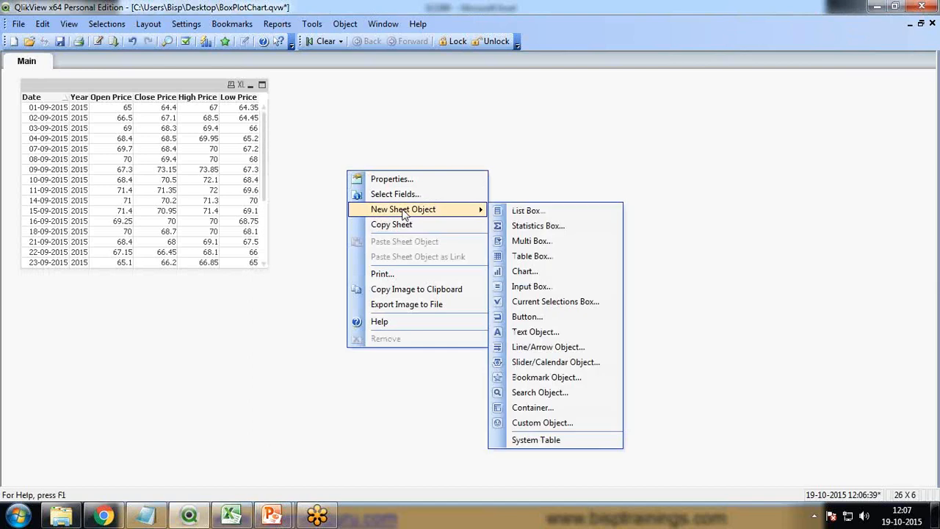
{"action": "left_click", "coordinate": [523, 272]}
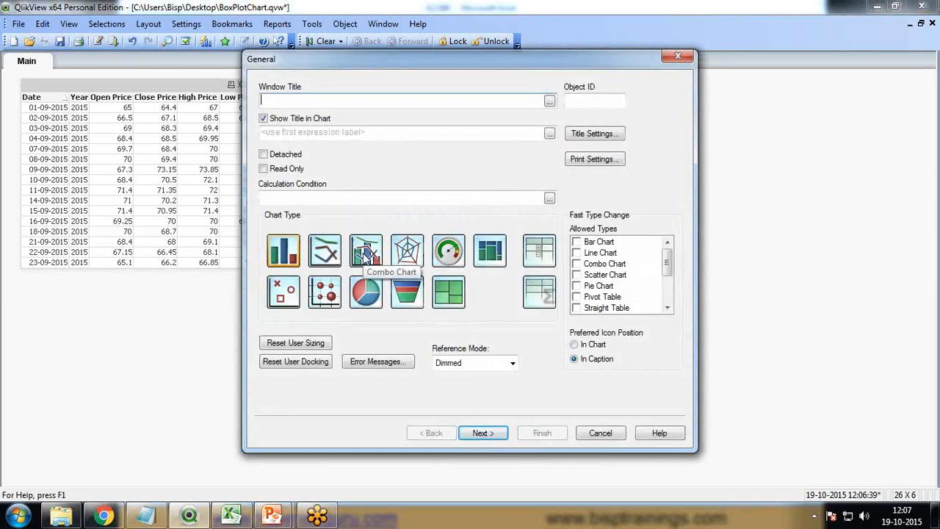
{"action": "left_click", "coordinate": [366, 254]}
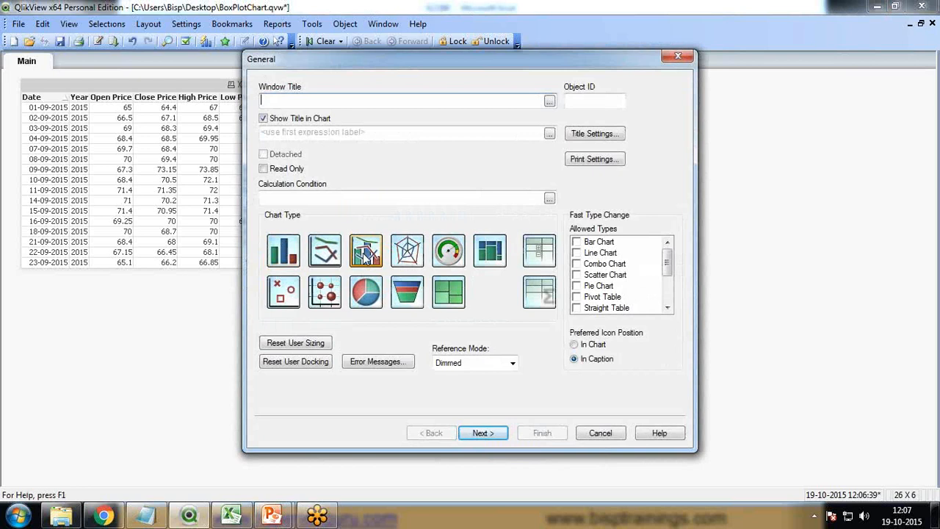
Add Date as the combo chart's only dimension
{"action": "left_click", "coordinate": [484, 434]}
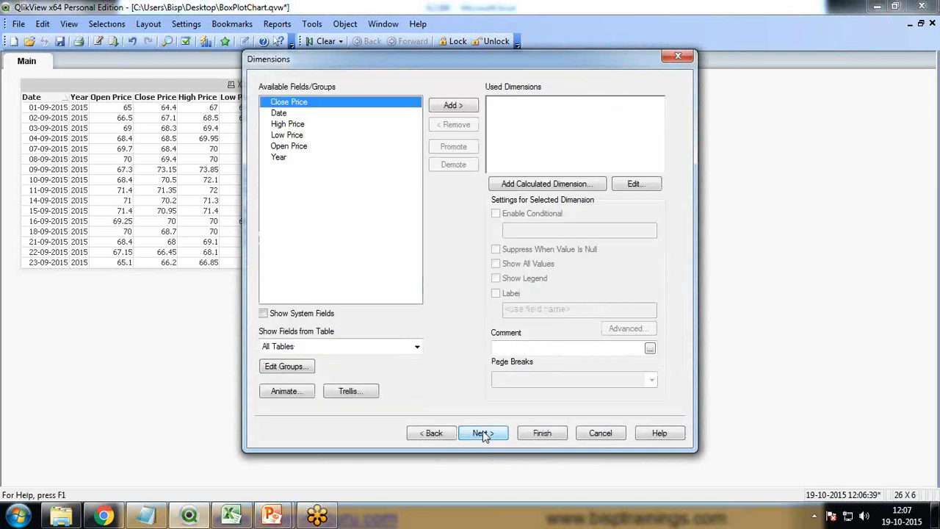
{"action": "left_click", "coordinate": [931, 282]}
{"action": "left_click", "coordinate": [774, 349]}
{"action": "left_click", "coordinate": [279, 112]}
{"action": "left_click", "coordinate": [453, 105]}
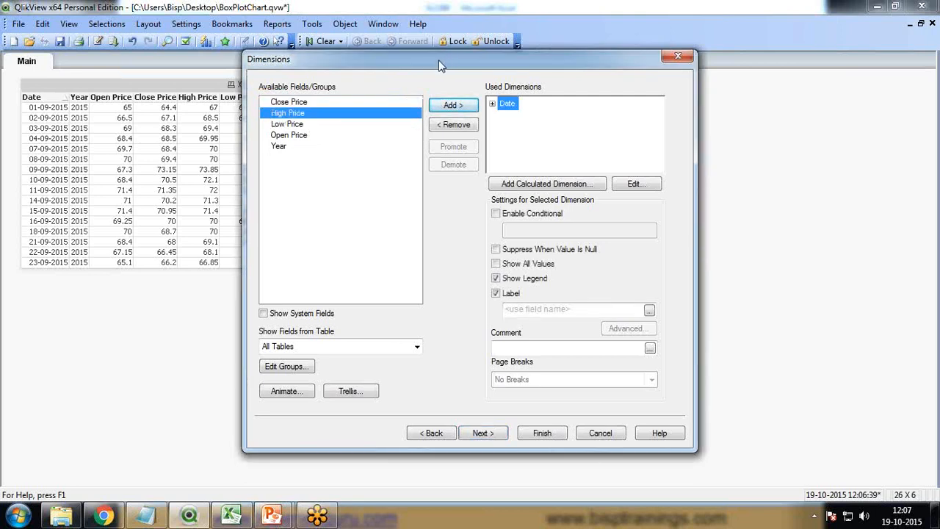
{"action": "left_click_drag", "start_coordinate": [444, 60], "coordinate": [439, 69]}
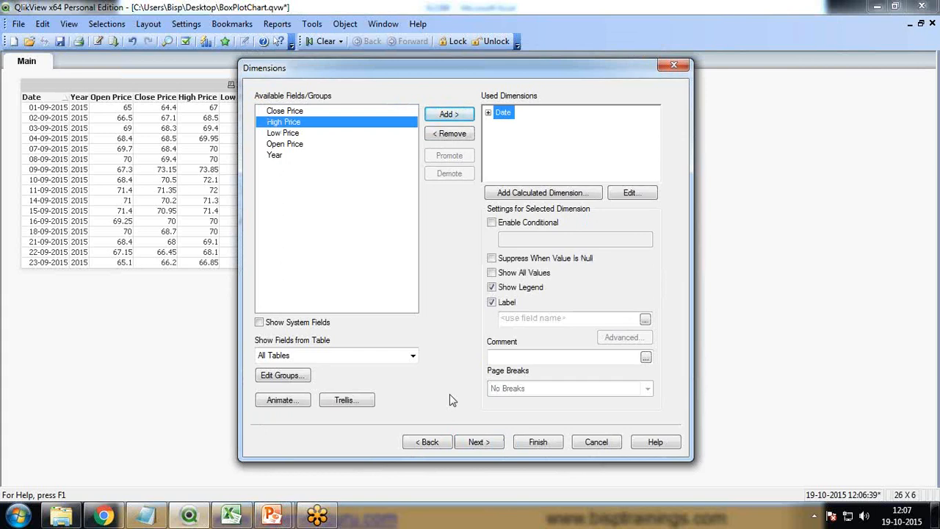
Add the chart expression if([Open Price]>[Close Price],[Open Price],[Close Price])
{"action": "left_click", "coordinate": [476, 443]}
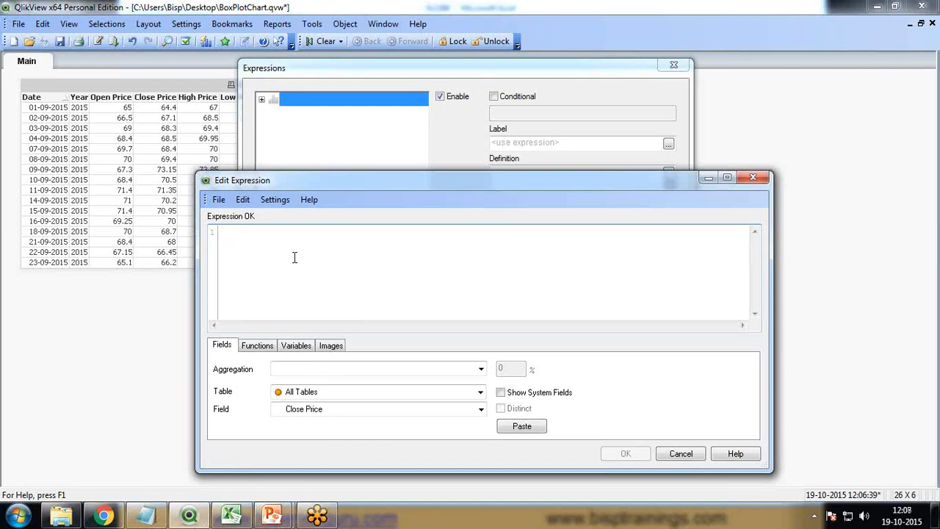
{"action": "type", "text": "if("}
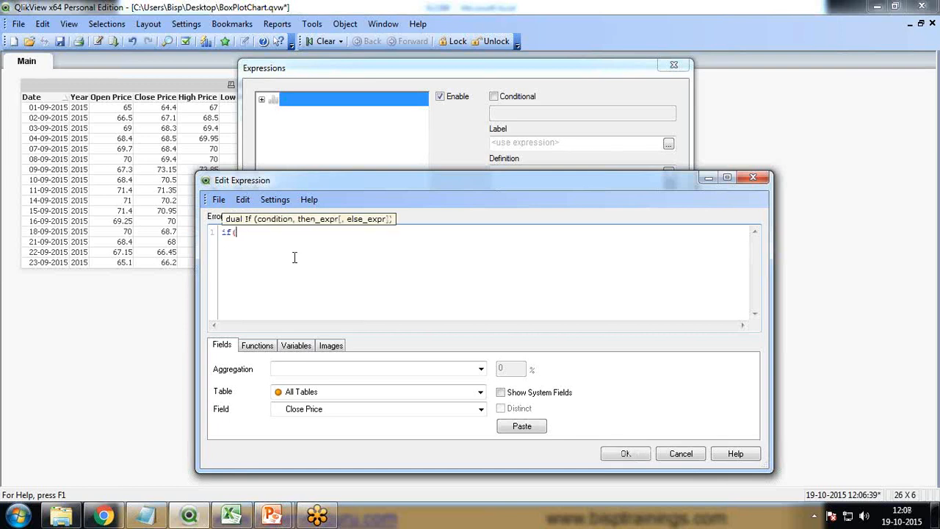
{"action": "type", "text": "op"}
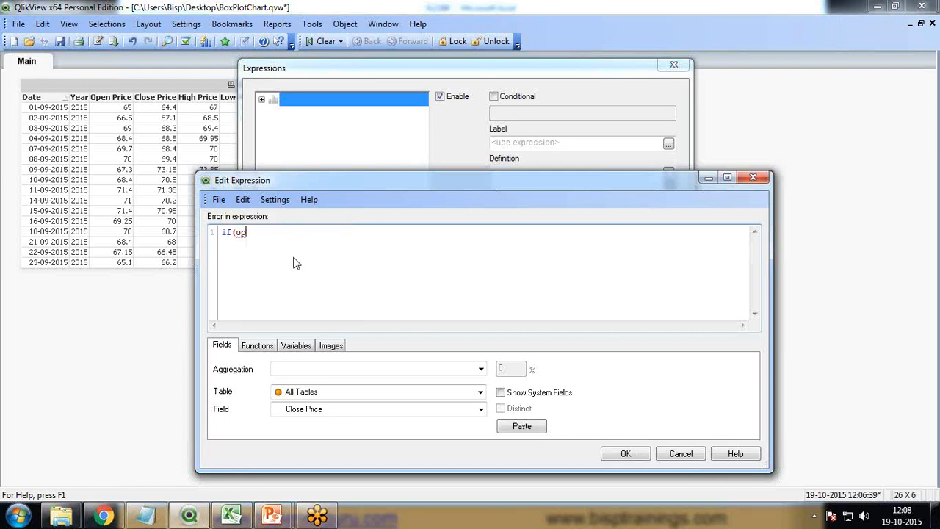
{"action": "key", "text": "Return"}
{"action": "type", "text": ">cl"}
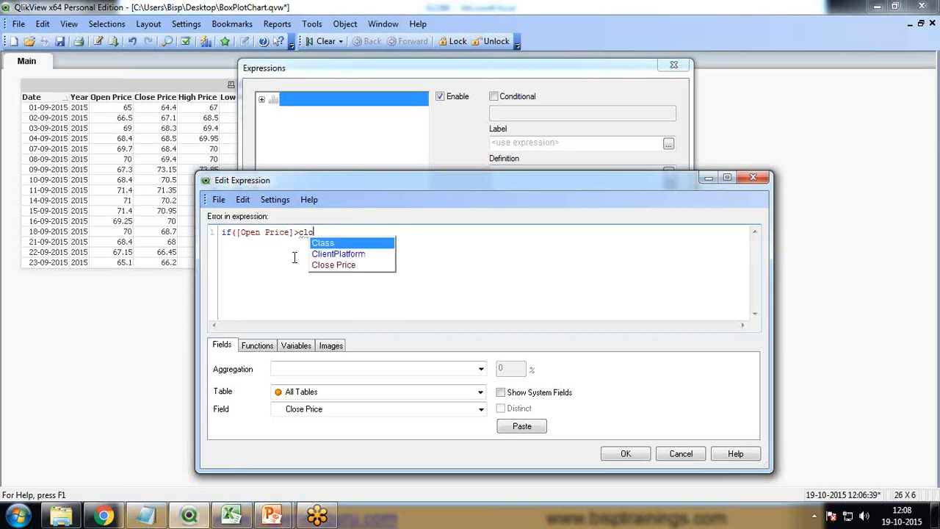
{"action": "key", "text": "Return"}
{"action": "type", "text": ",op"}
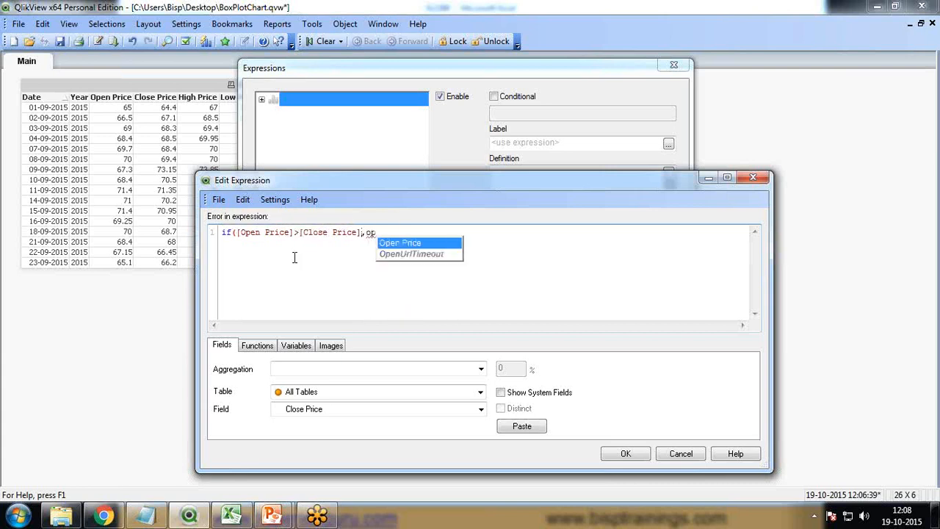
{"action": "key", "text": "Return"}
{"action": "type", "text": ",cl"}
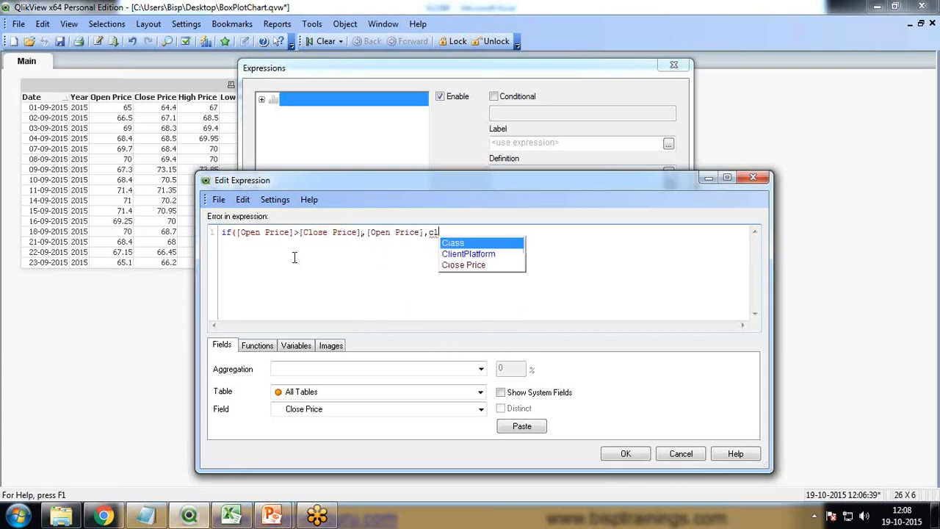
{"action": "key", "text": "Return"}
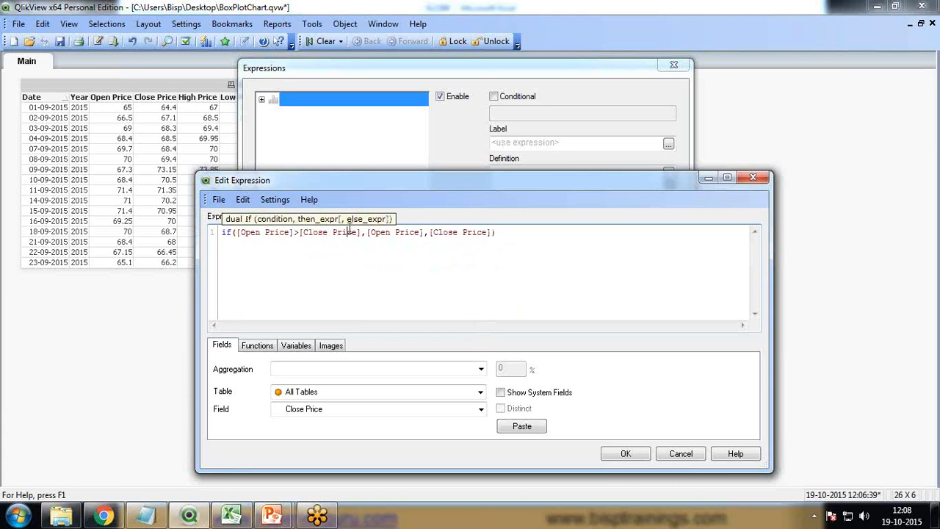
{"action": "left_click", "coordinate": [350, 231]}
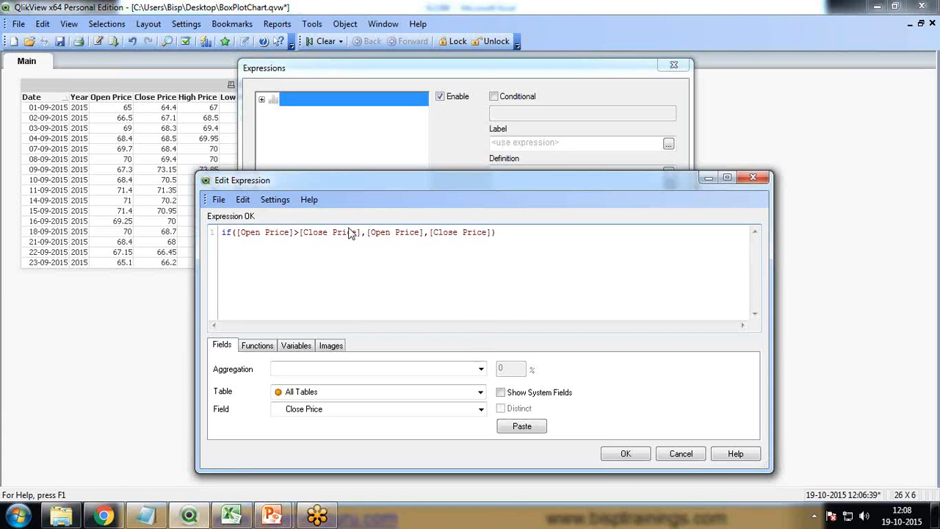
{"action": "left_click", "coordinate": [629, 454]}
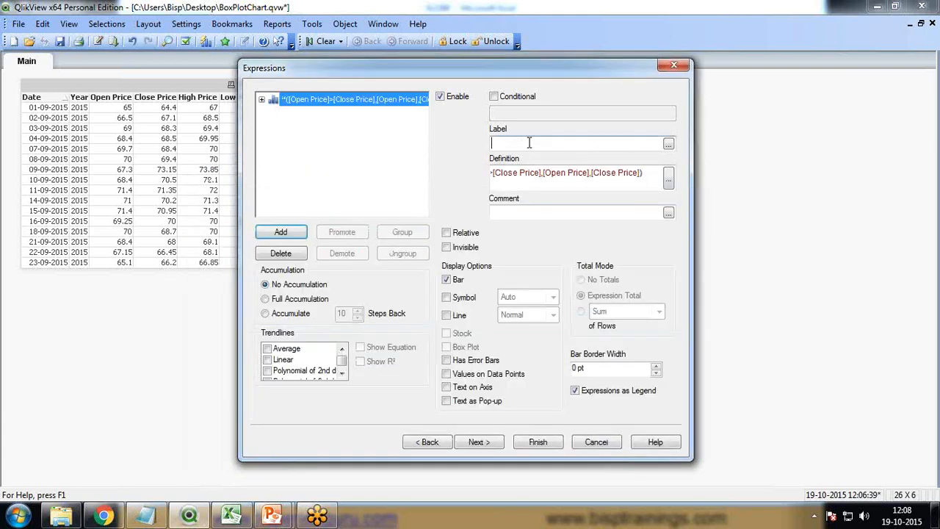
{"action": "type", "text": "Top Chart"}
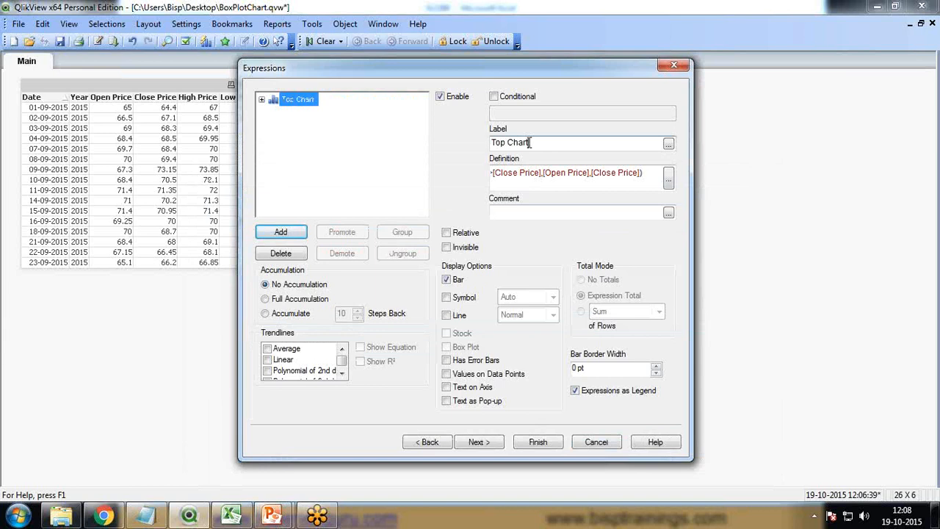
{"action": "key", "text": "BackSpace"}
{"action": "key", "text": "BackSpace"}
{"action": "key", "text": "BackSpace"}
{"action": "key", "text": "BackSpace"}
{"action": "key", "text": "BackSpace"}
{"action": "key", "text": "BackSpace"}
{"action": "key", "text": "BackSpace"}
{"action": "key", "text": "BackSpace"}
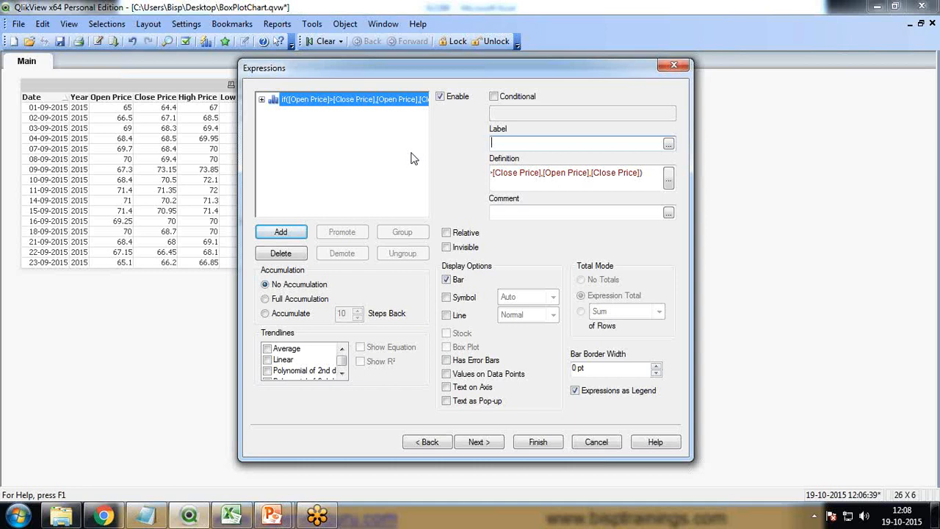
Display the expression as a Box Plot instead of a bar and expand it down to its attribute settings
{"action": "left_click", "coordinate": [446, 280]}
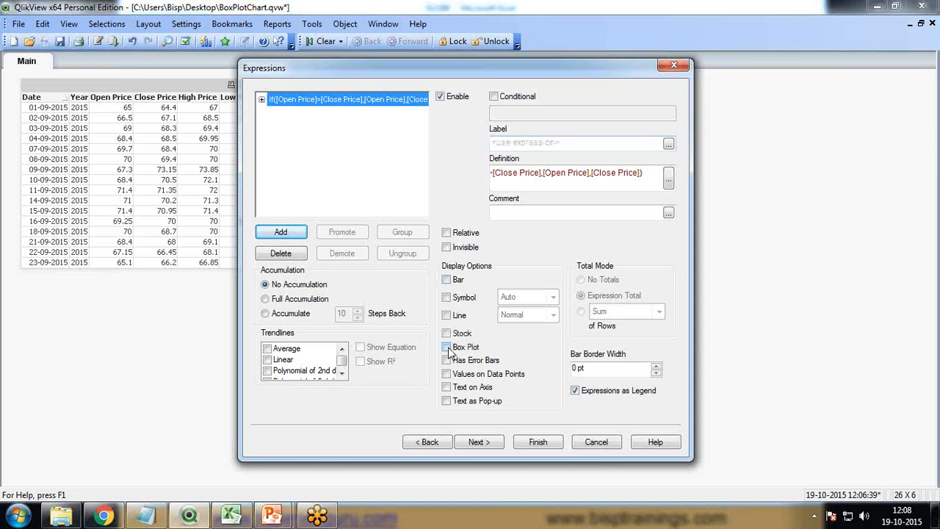
{"action": "left_click", "coordinate": [447, 348]}
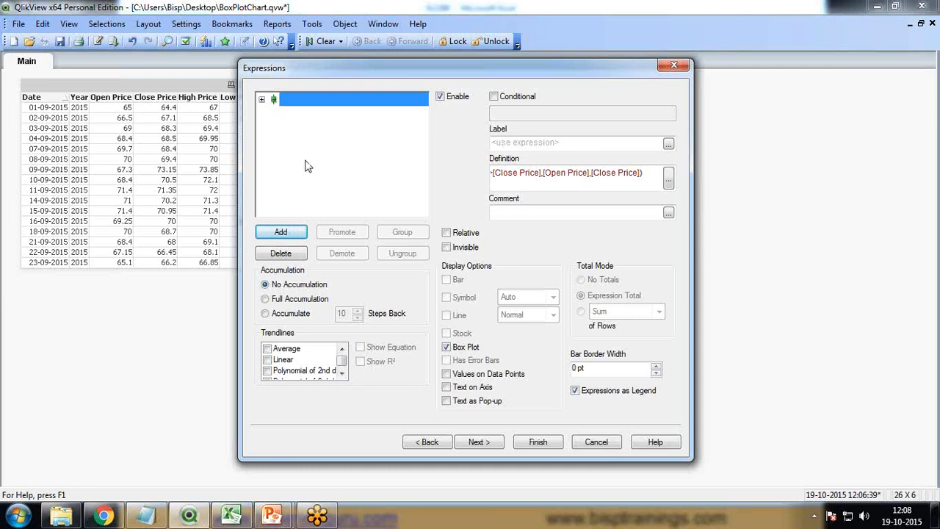
{"action": "left_click", "coordinate": [262, 100]}
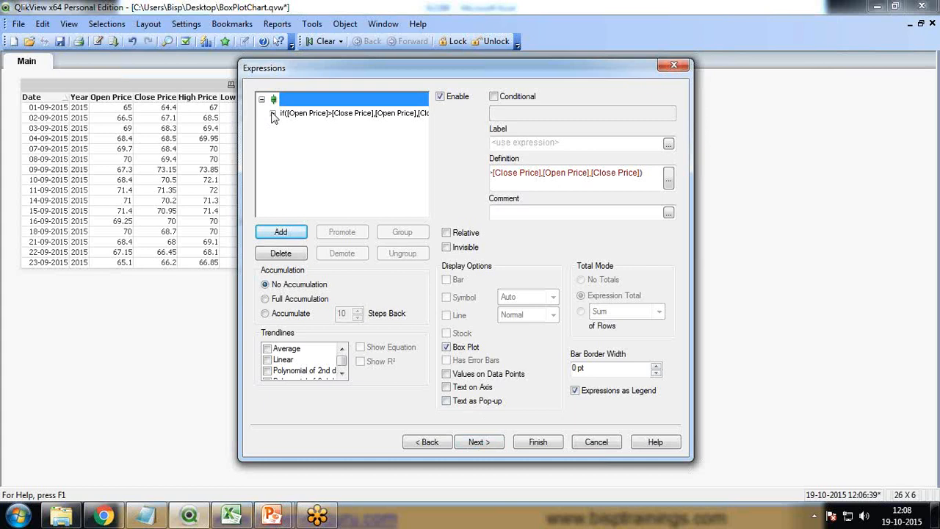
{"action": "left_click", "coordinate": [272, 115]}
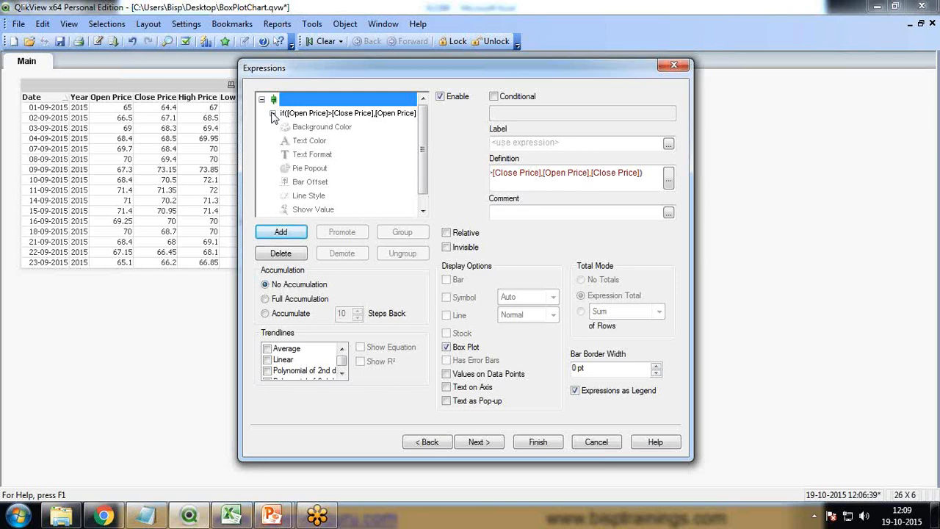
Define the box plot expression's Background Color as if([Open Price]>[Close Price],RGB(255,255,255),RGB(0,0,0))
{"action": "left_click", "coordinate": [315, 129]}
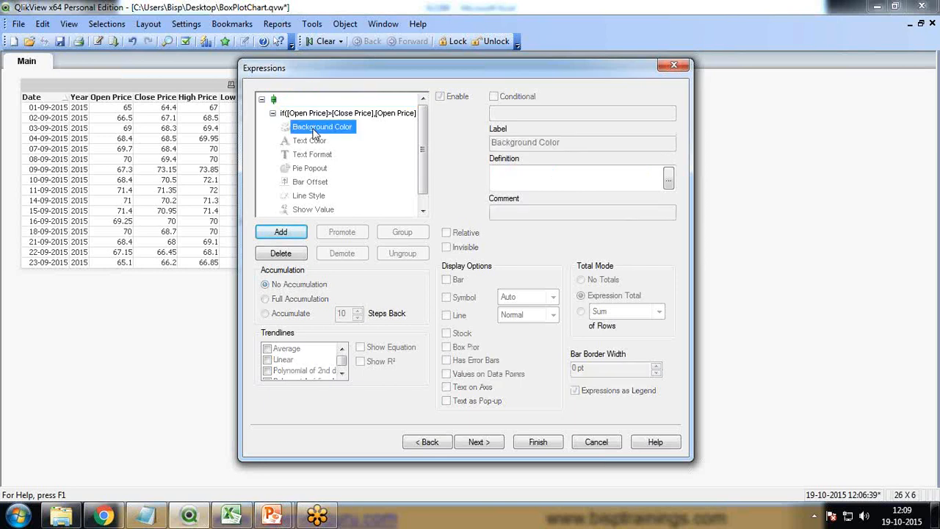
{"action": "left_click", "coordinate": [668, 178]}
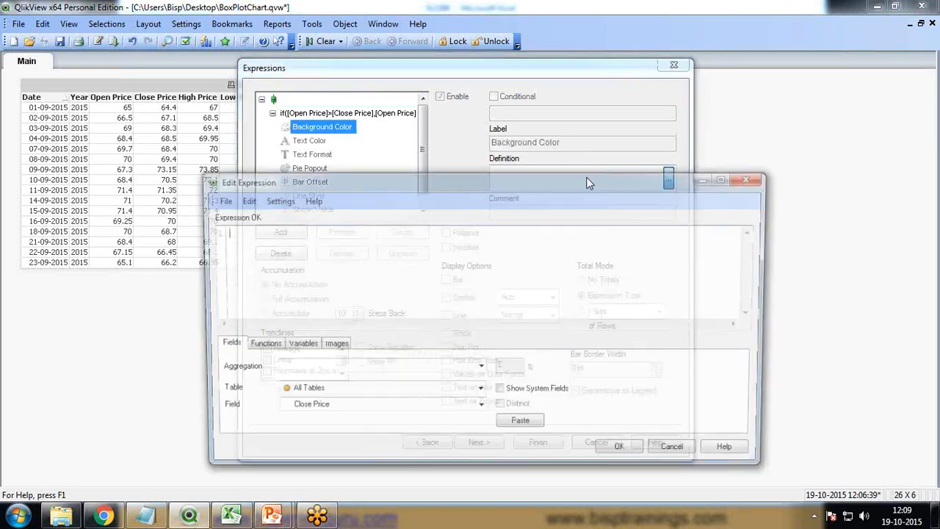
{"action": "type", "text": "if("}
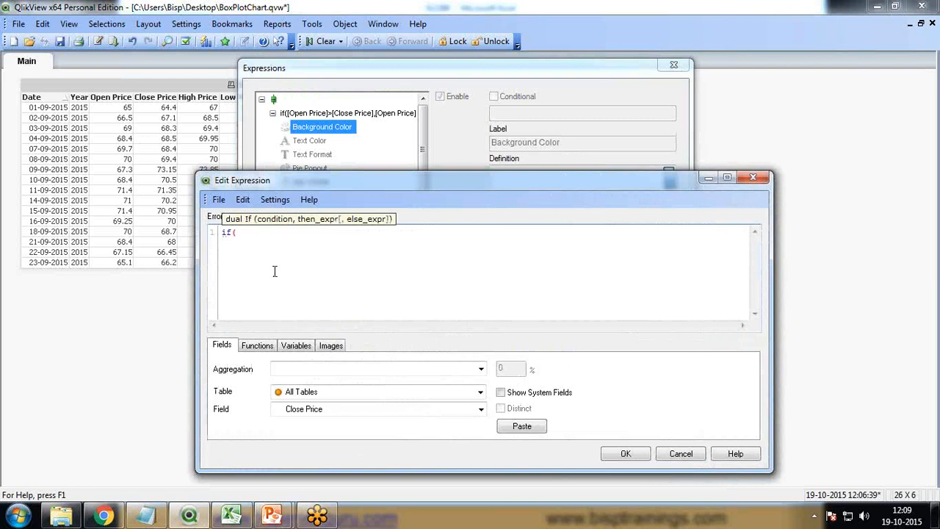
{"action": "type", "text": "[Open Price]>[Close Price]"}
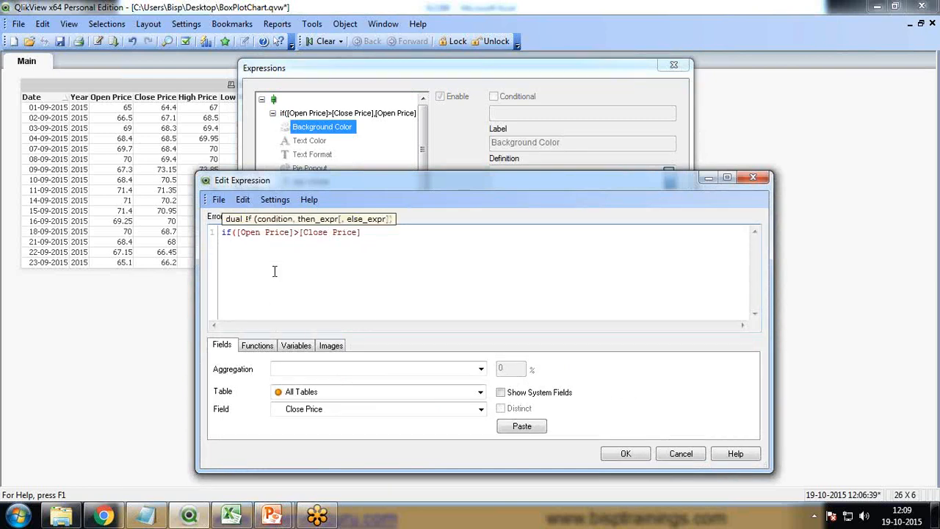
{"action": "type", "text": ",RGB("}
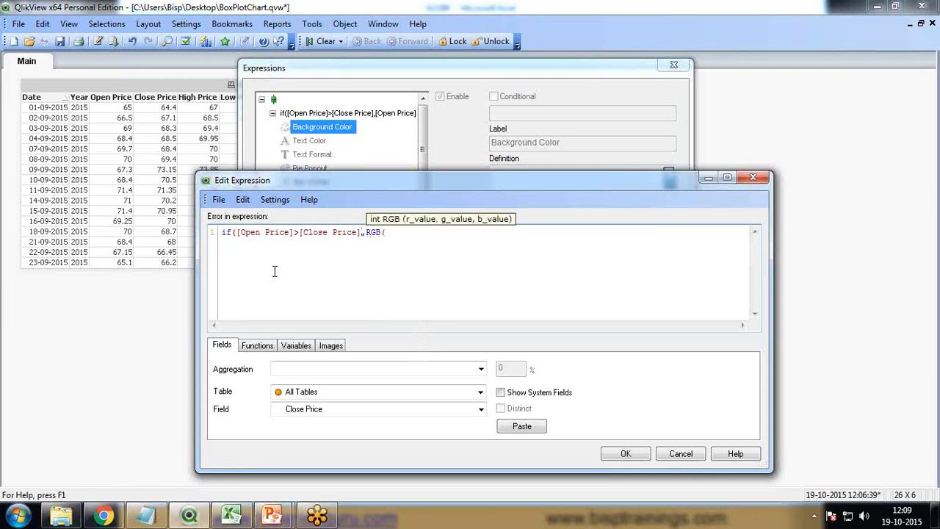
{"action": "type", "text": "255,255,255),RGB(0,0,"}
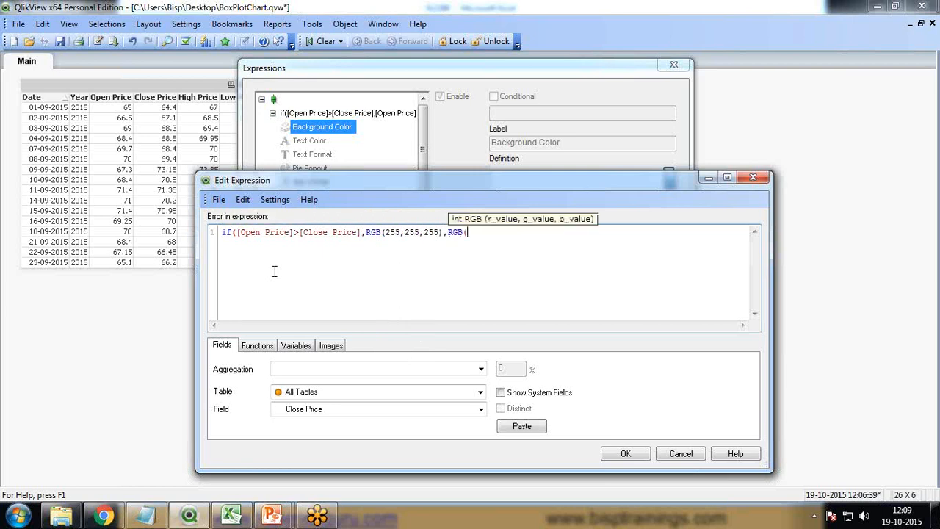
{"action": "type", "text": "0))"}
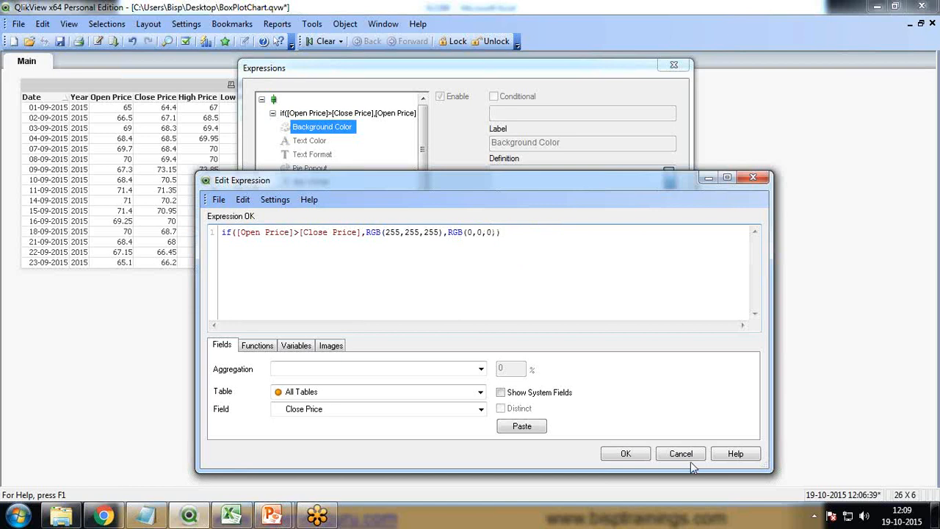
{"action": "left_click", "coordinate": [626, 453]}
{"action": "left_click", "coordinate": [273, 115]}
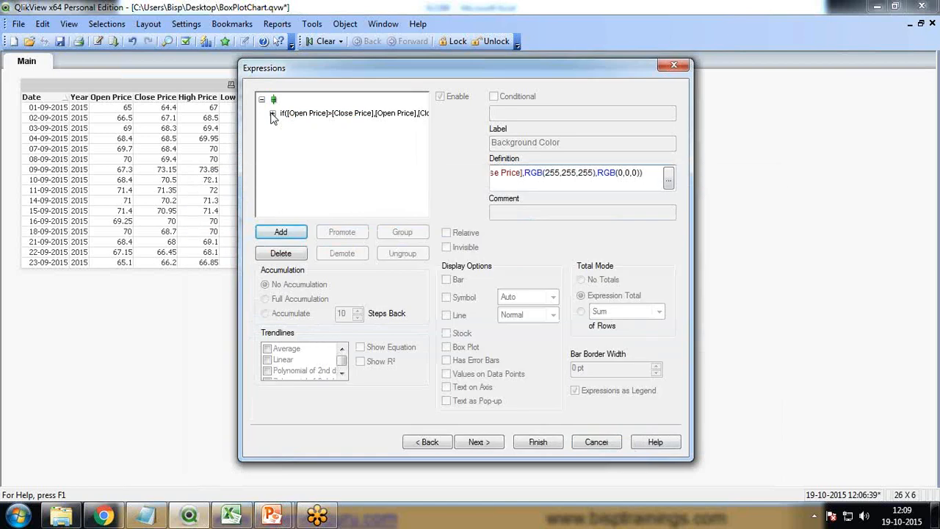
Finish the chart, place it beside the table box and widen it across the empty part of the sheet
{"action": "left_click", "coordinate": [546, 443]}
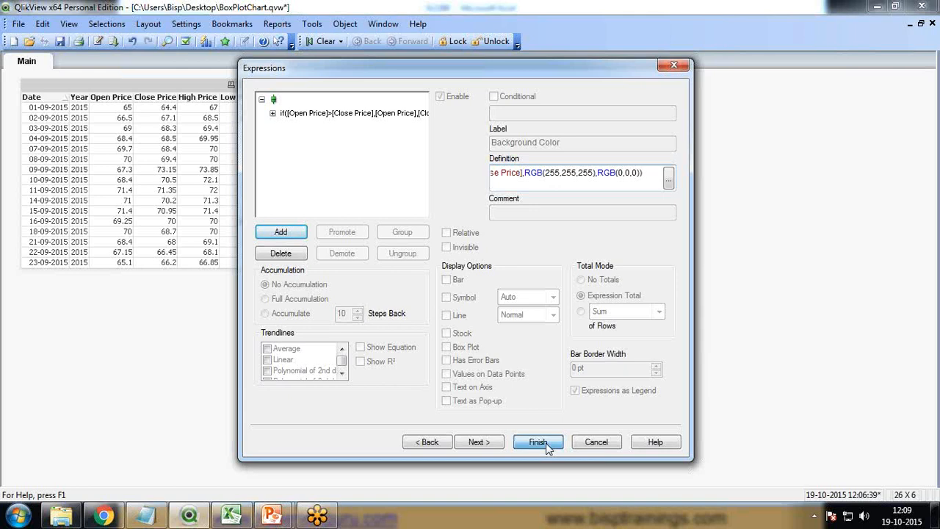
{"action": "left_click_drag", "start_coordinate": [414, 178], "coordinate": [354, 97]}
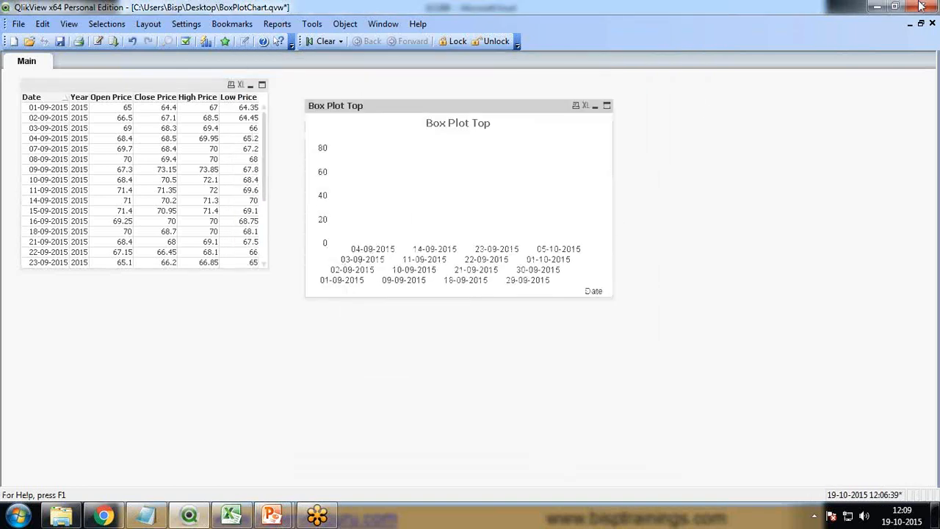
{"action": "left_click_drag", "start_coordinate": [613, 177], "coordinate": [833, 177]}
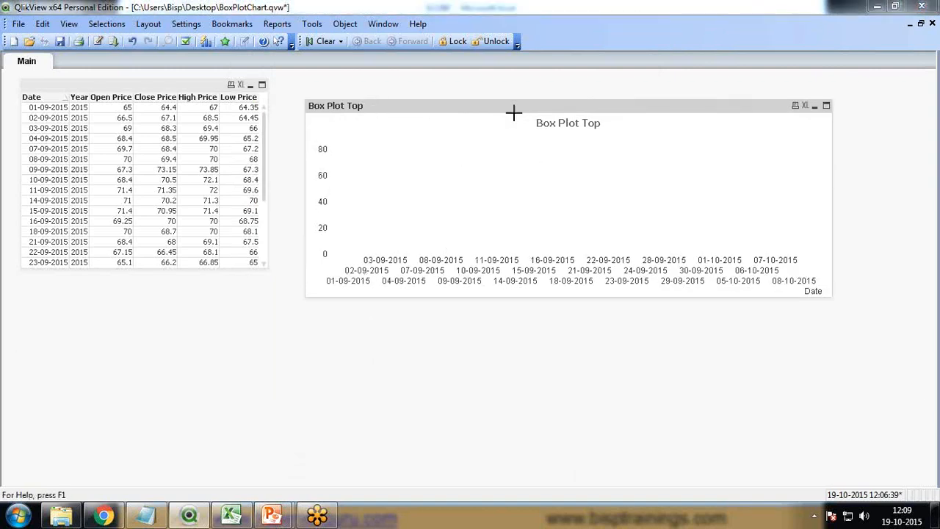
Reopen the box plot chart's expression settings and expand the expression to inspect its Box Plot Top component
{"action": "right_click", "coordinate": [385, 106]}
{"action": "left_click", "coordinate": [408, 113]}
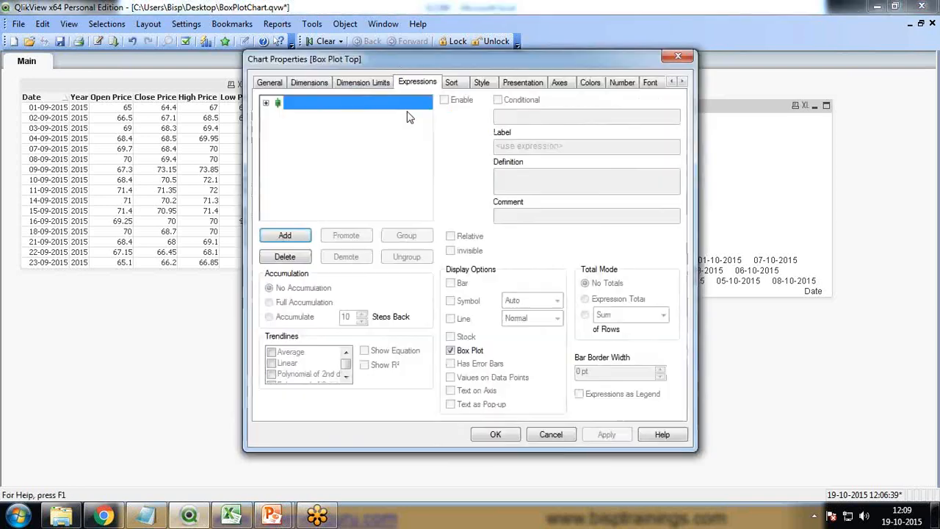
{"action": "left_click", "coordinate": [266, 103]}
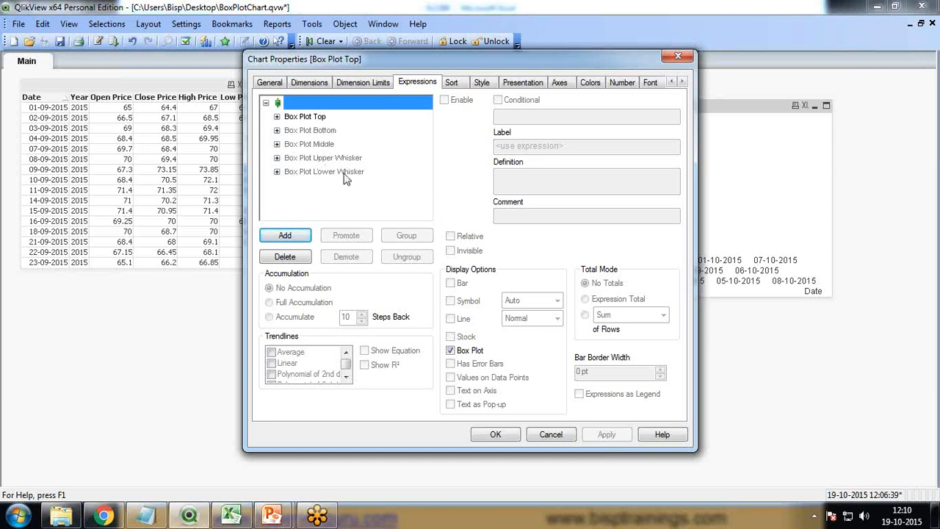
{"action": "left_click", "coordinate": [292, 118]}
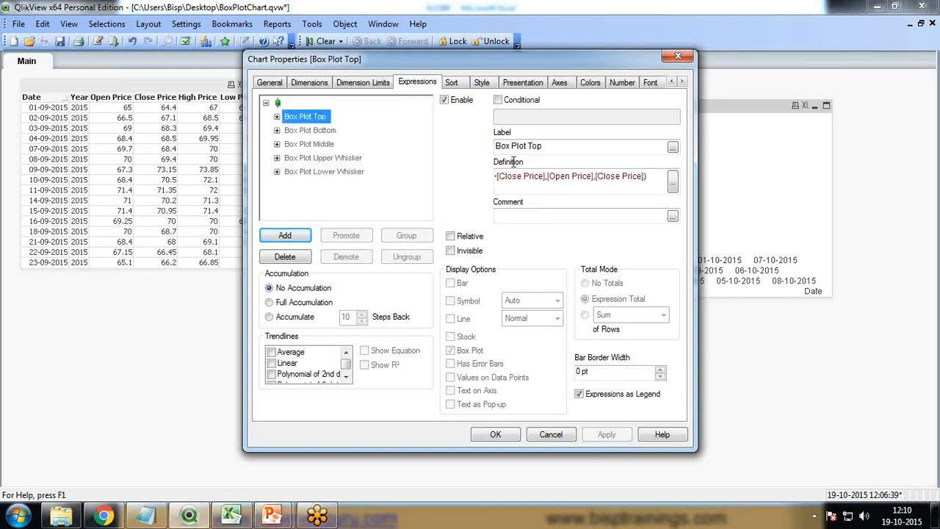
Define the Box Plot Bottom component as if([Open Price]<[Close Price],[Open Price],[Close Price]) and review the full expression
{"action": "left_click", "coordinate": [315, 132]}
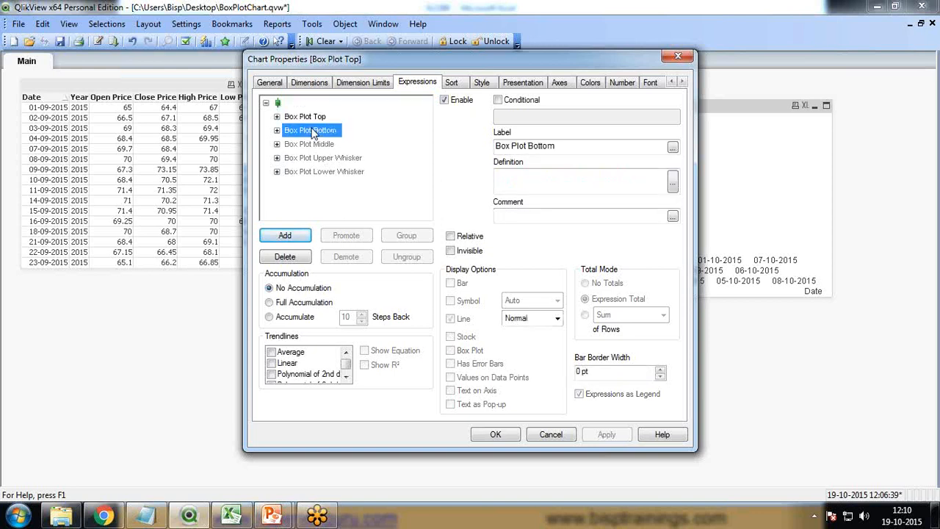
{"action": "left_click", "coordinate": [673, 182]}
{"action": "type", "text": "if("}
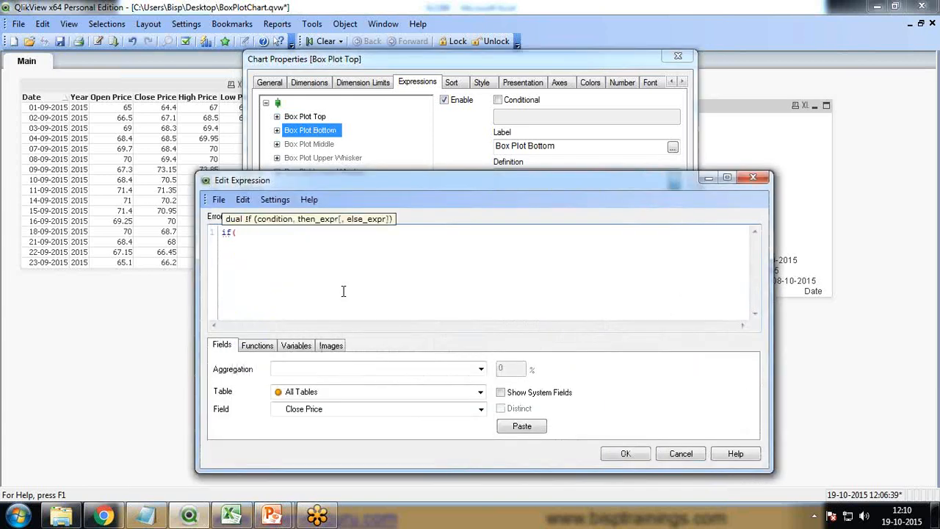
{"action": "type", "text": "[Open Price]<[Close Price]"}
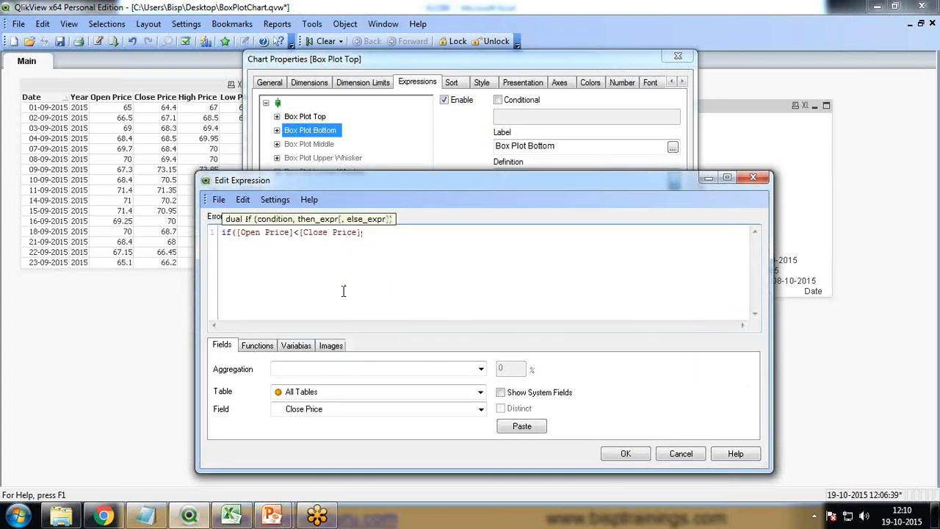
{"action": "type", "text": ",[Open Price],cl"}
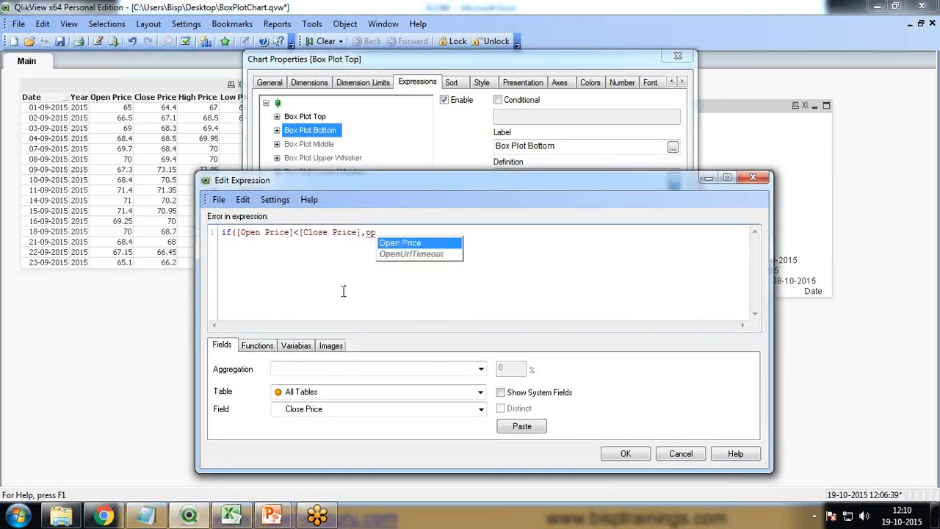
{"action": "type", "text": "o"}
{"action": "key", "text": "Return"}
{"action": "type", "text": ")"}
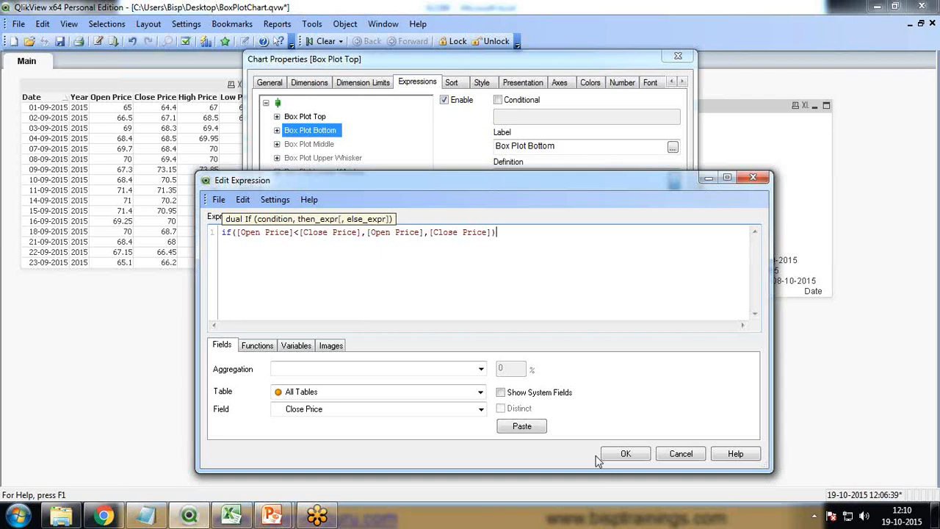
{"action": "left_click", "coordinate": [623, 453]}
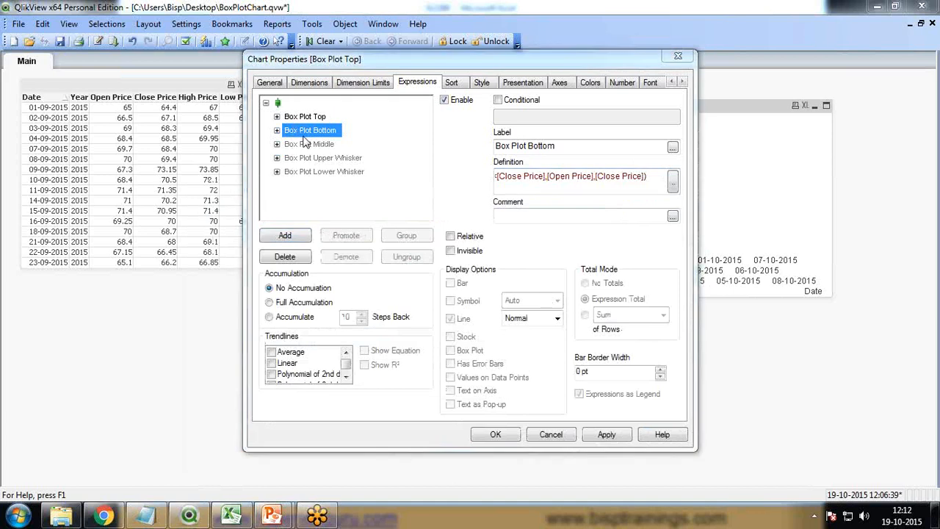
{"action": "left_click", "coordinate": [673, 183]}
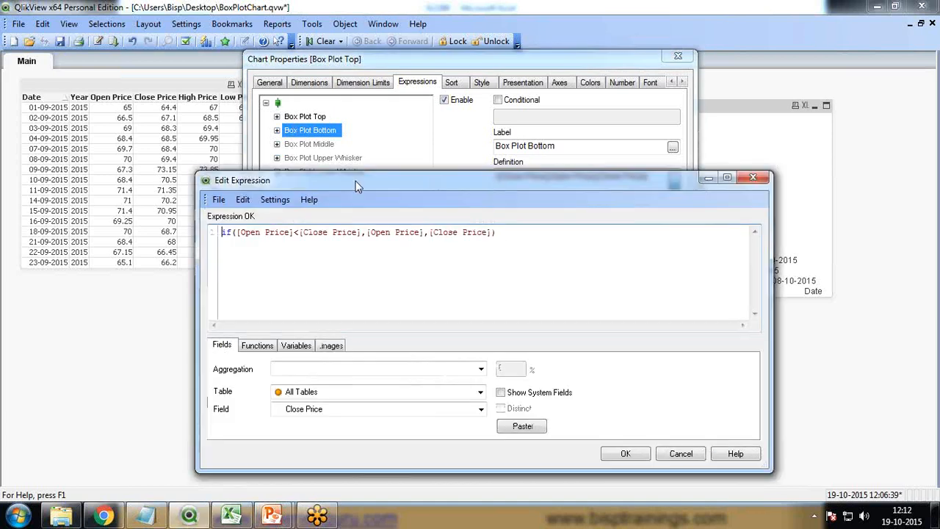
{"action": "left_click_drag", "start_coordinate": [496, 233], "coordinate": [223, 232]}
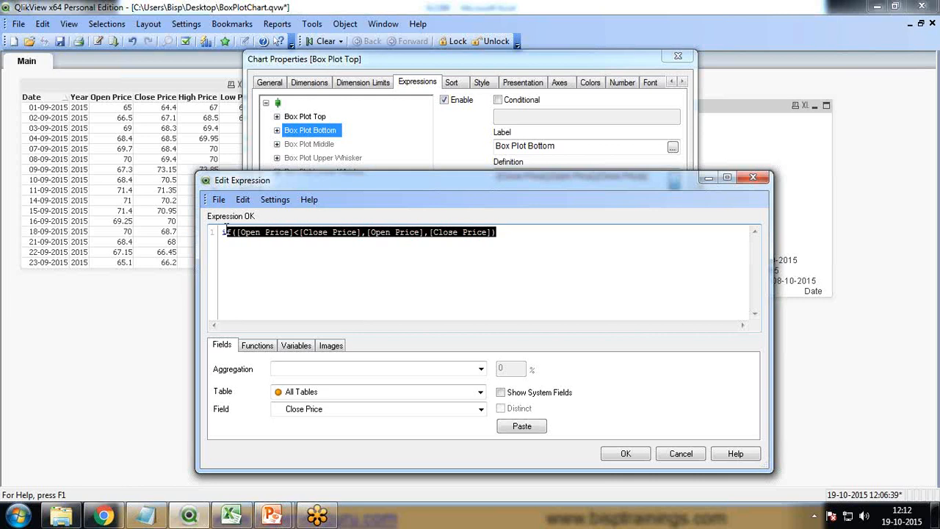
{"action": "left_click", "coordinate": [623, 454]}
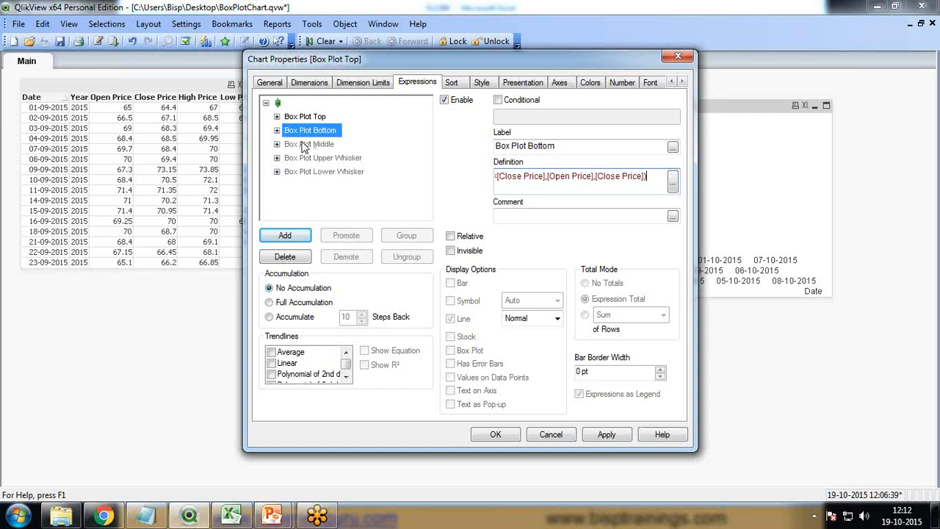
Define the Box Plot Middle component as (avg([High Price])+avg([Low Price]))/2
{"action": "left_click", "coordinate": [303, 144]}
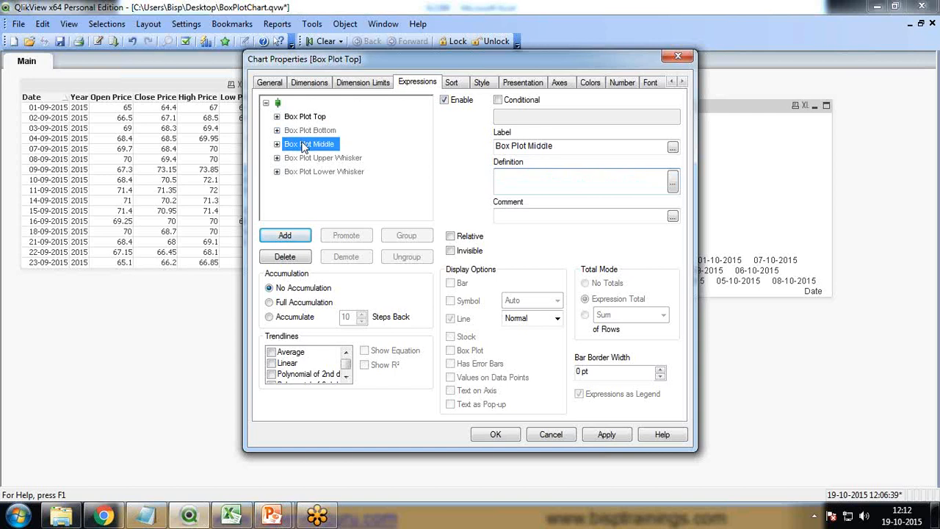
{"action": "left_click", "coordinate": [673, 182]}
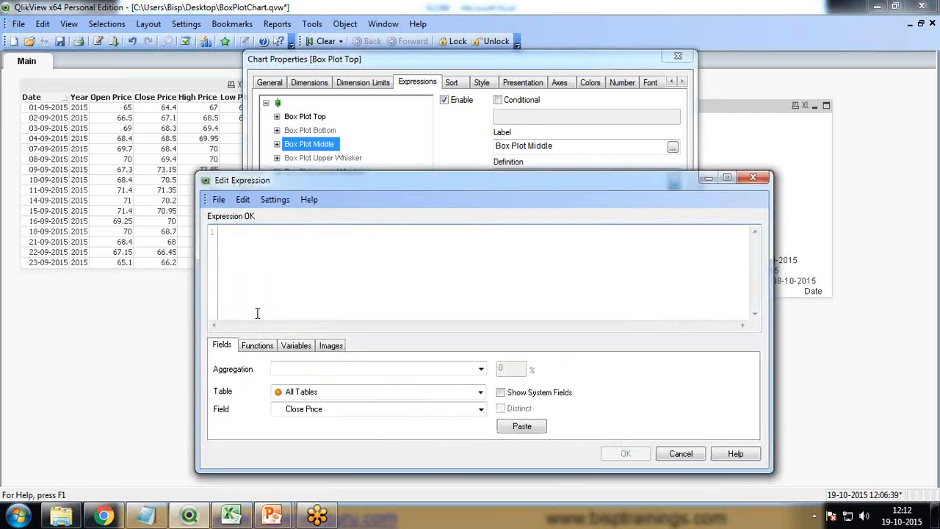
{"action": "type", "text": "(ag"}
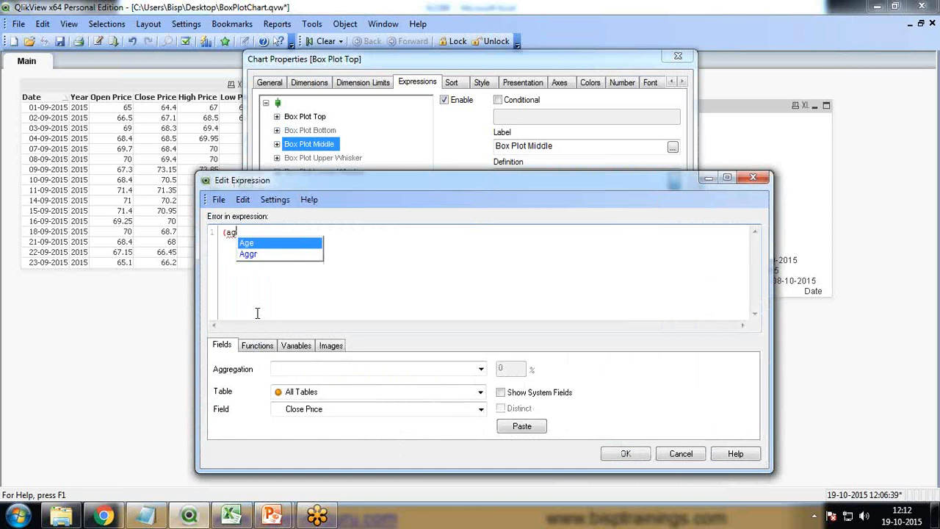
{"action": "key", "text": "BackSpace"}
{"action": "type", "text": "vg"}
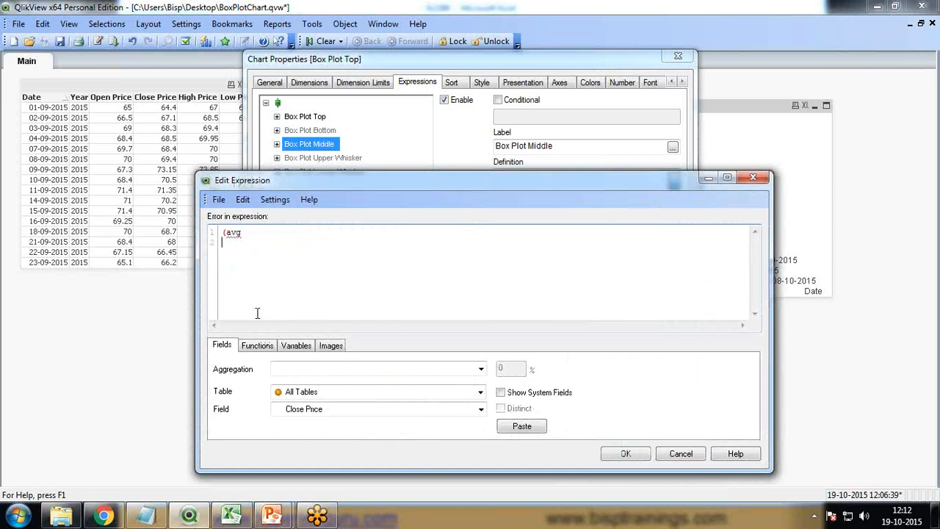
{"action": "key", "text": "End"}
{"action": "type", "text": "([High Price])+avg(lo"}
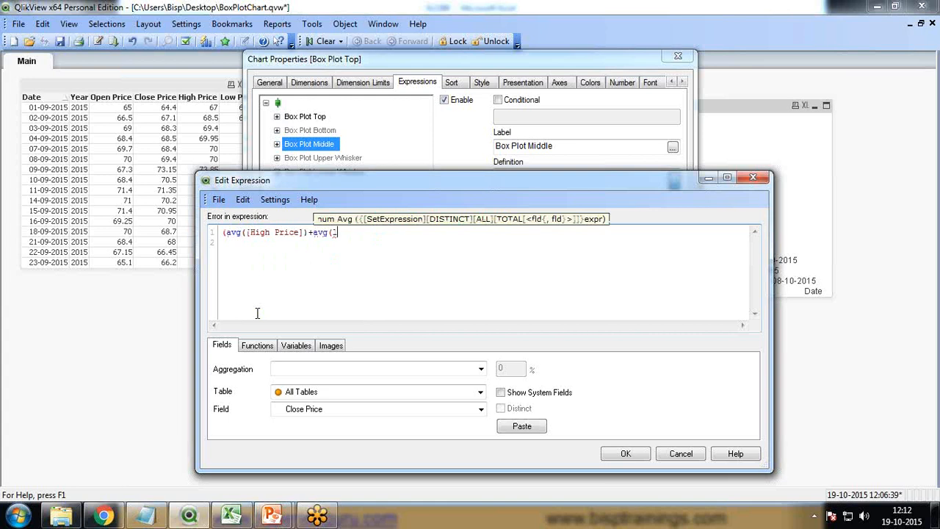
{"action": "key", "text": "Down"}
{"action": "key", "text": "Down"}
{"action": "key", "text": "Return"}
{"action": "type", "text": ")"}
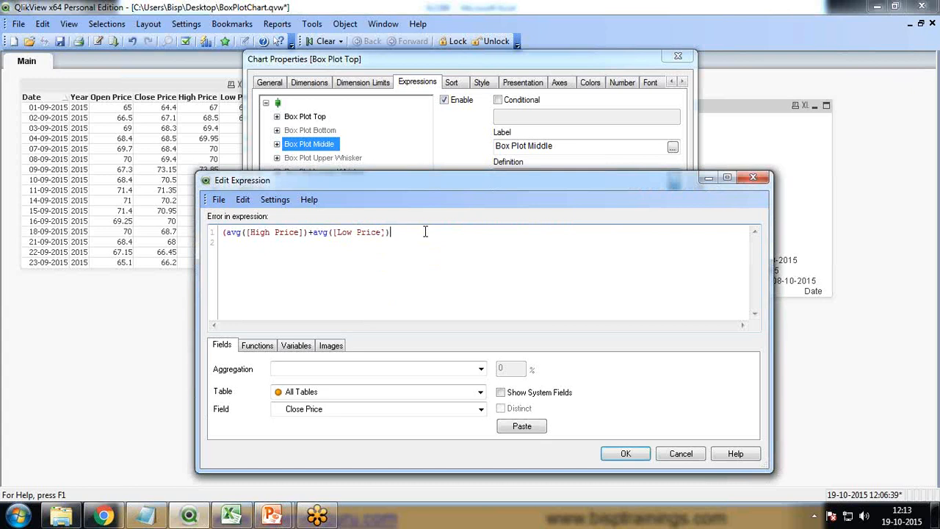
{"action": "type", "text": ")/2"}
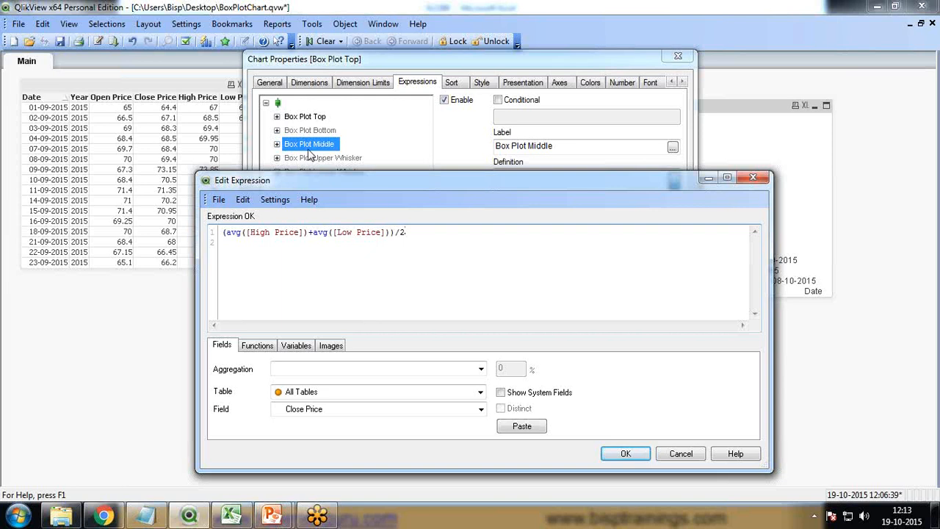
{"action": "left_click_drag", "start_coordinate": [371, 180], "coordinate": [374, 187]}
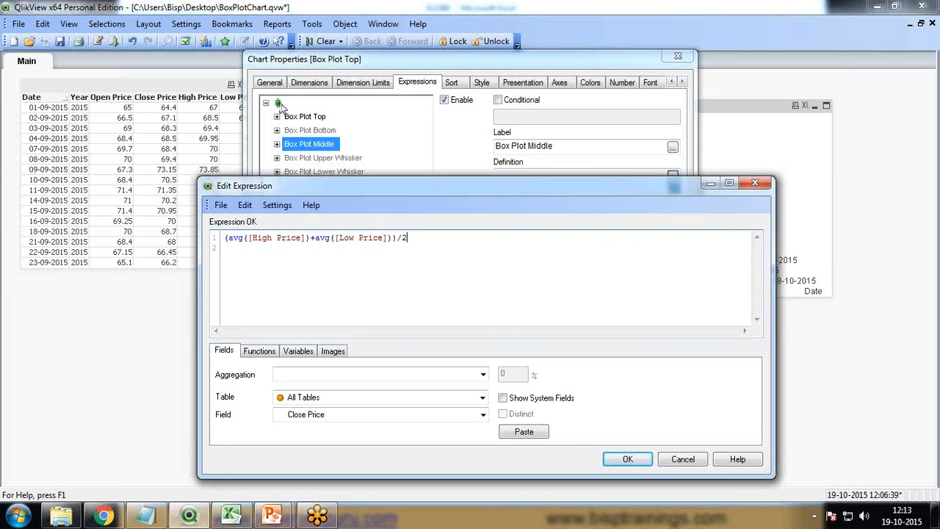
{"action": "left_click", "coordinate": [628, 459]}
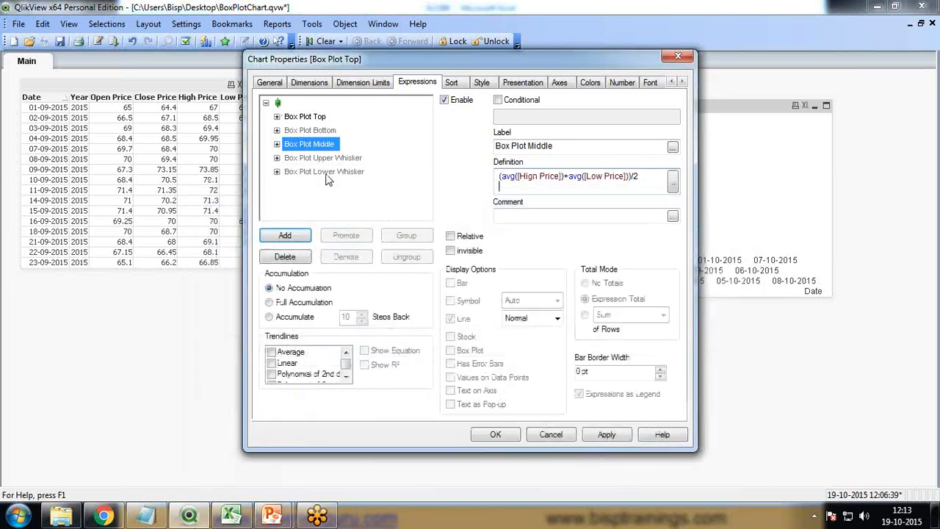
{"action": "left_click", "coordinate": [813, 369]}
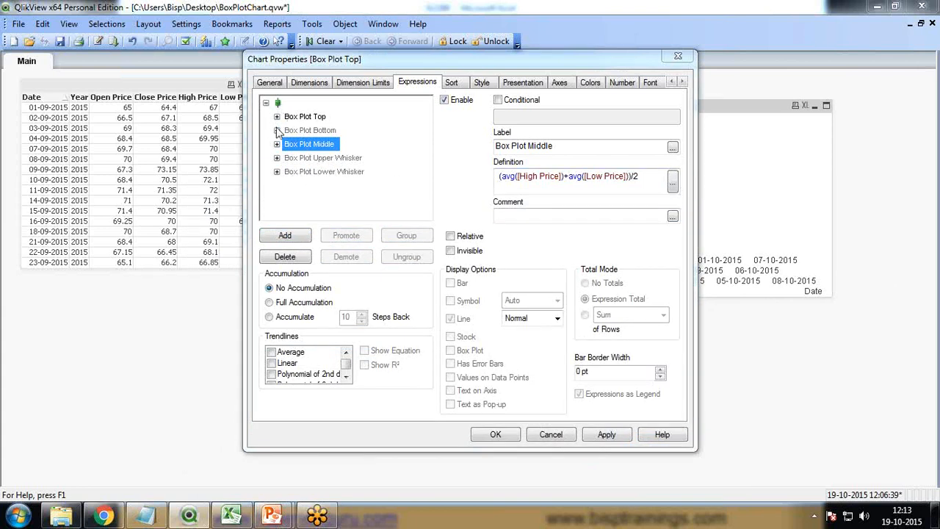
Define the Box Plot Upper Whisker component as Avg([High Price])
{"action": "left_click", "coordinate": [326, 165]}
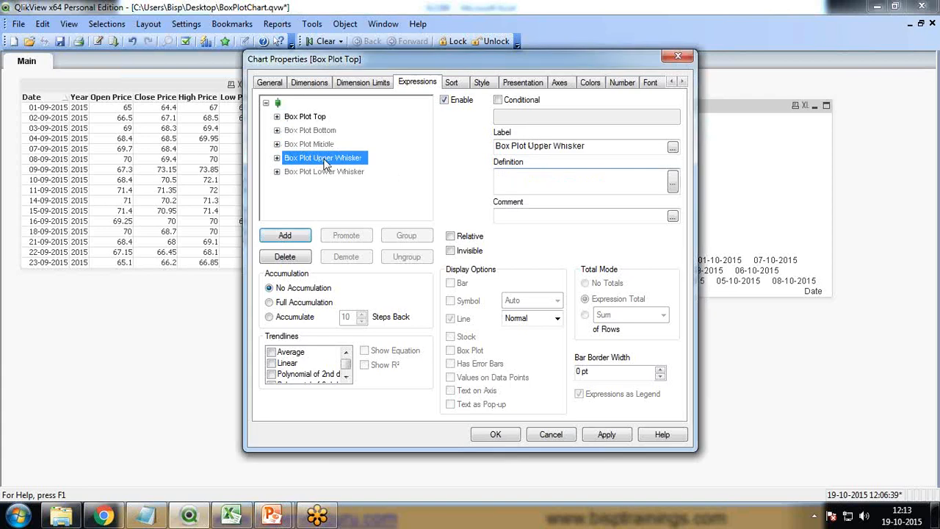
{"action": "left_click", "coordinate": [673, 182]}
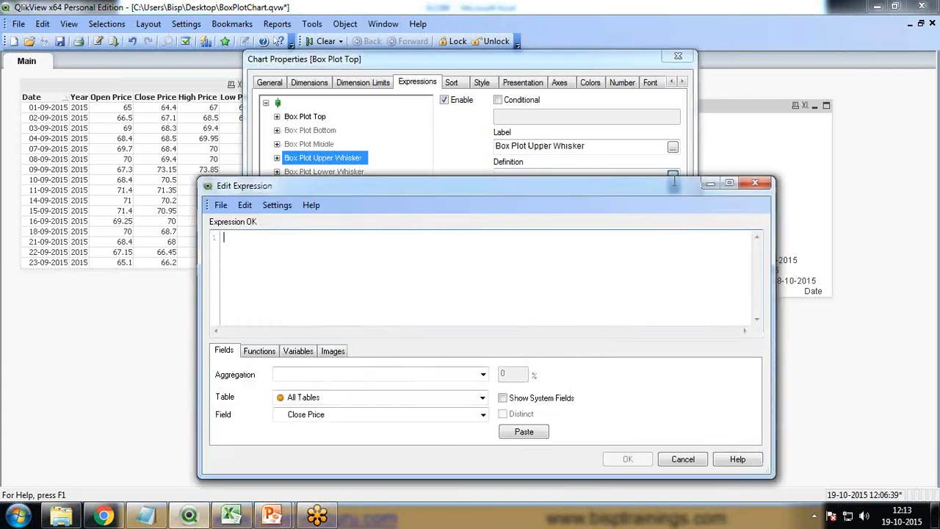
{"action": "type", "text": "avg"}
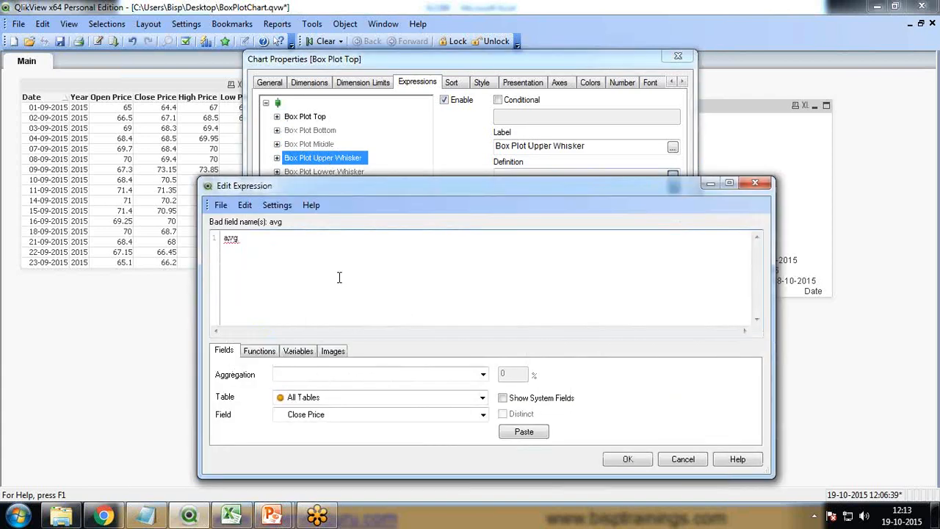
{"action": "key", "text": "Return"}
{"action": "type", "text": "(h"}
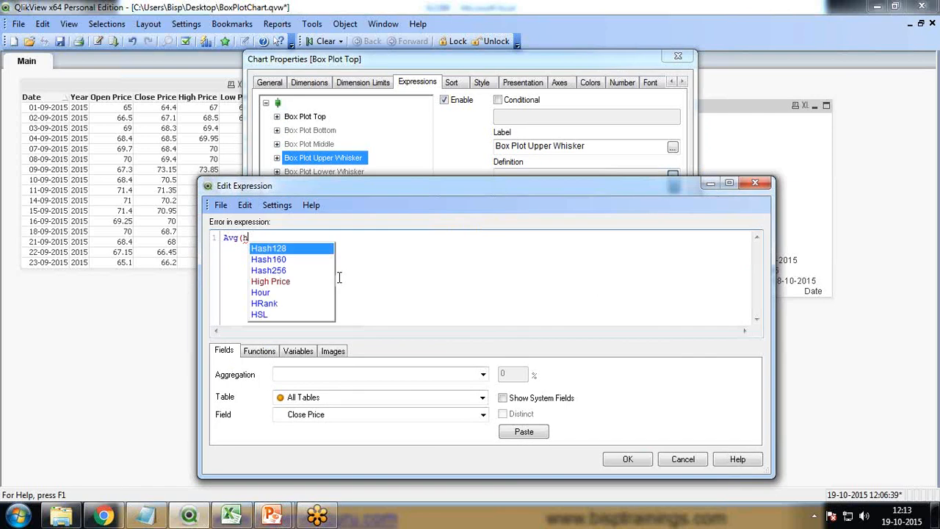
{"action": "type", "text": "i"}
{"action": "key", "text": "Return"}
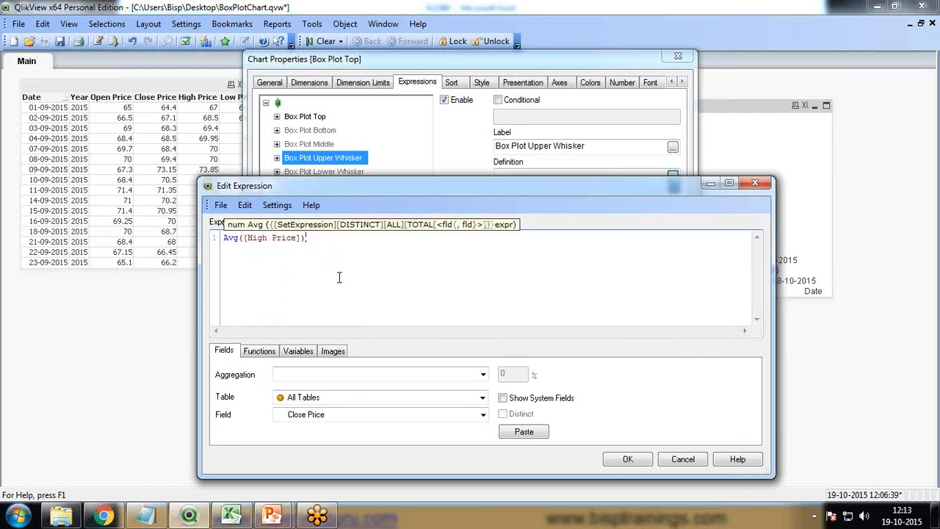
{"action": "left_click", "coordinate": [628, 459]}
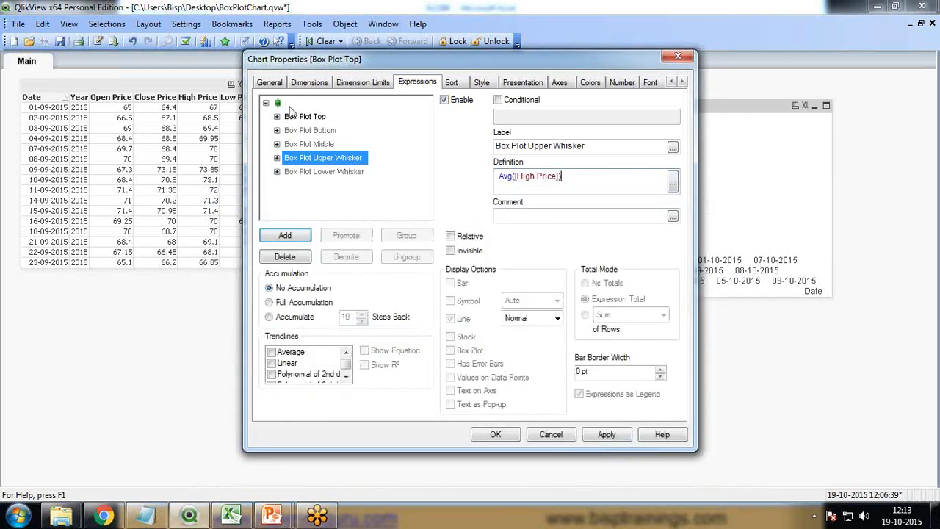
Define the Box Plot Lower Whisker component as Avg([Low Price]) and apply the chart properties to the chart
{"action": "left_click", "coordinate": [311, 174]}
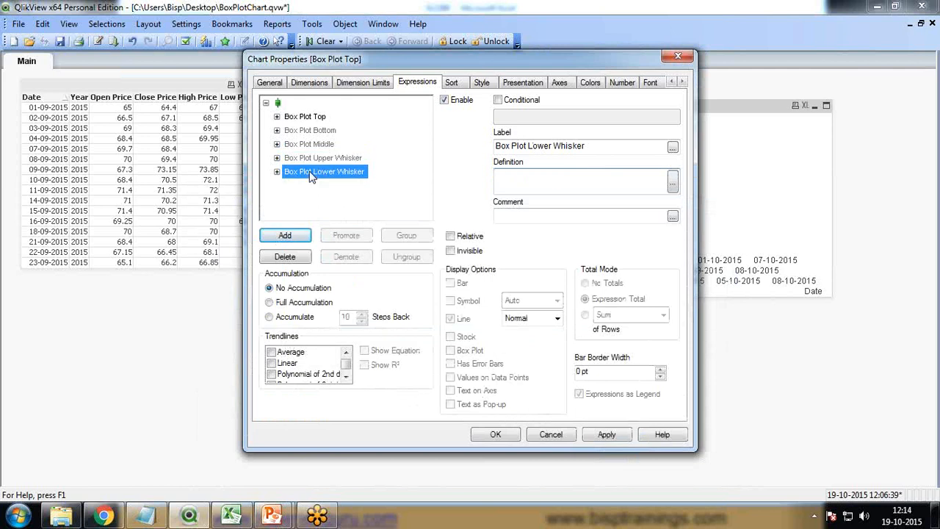
{"action": "left_click", "coordinate": [674, 182]}
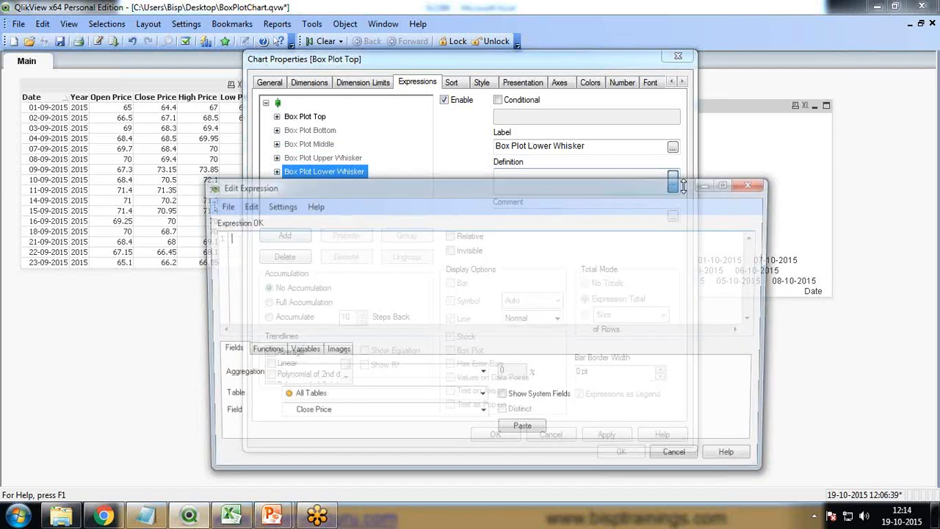
{"action": "type", "text": "avg"}
{"action": "key", "text": "Return"}
{"action": "type", "text": "("}
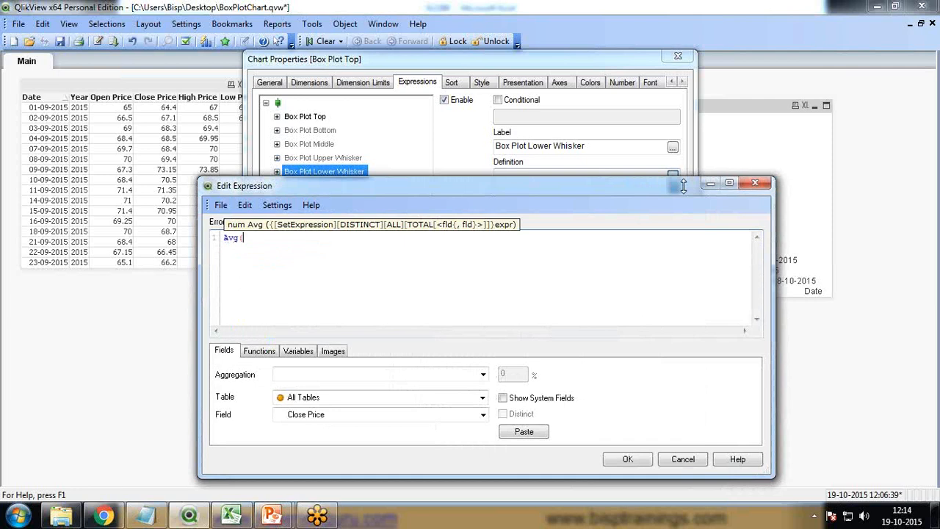
{"action": "type", "text": "lo"}
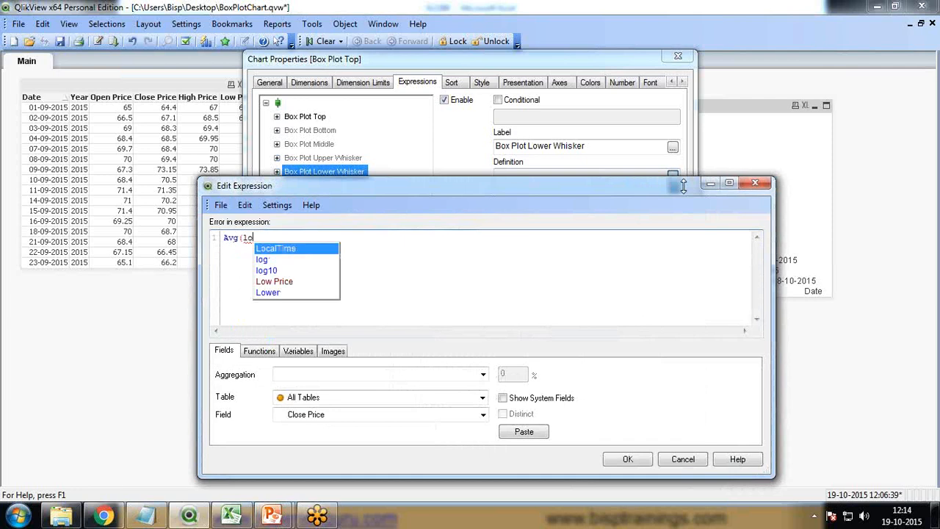
{"action": "key", "text": "Down"}
{"action": "key", "text": "Down"}
{"action": "key", "text": "Down"}
{"action": "key", "text": "Return"}
{"action": "type", "text": ")"}
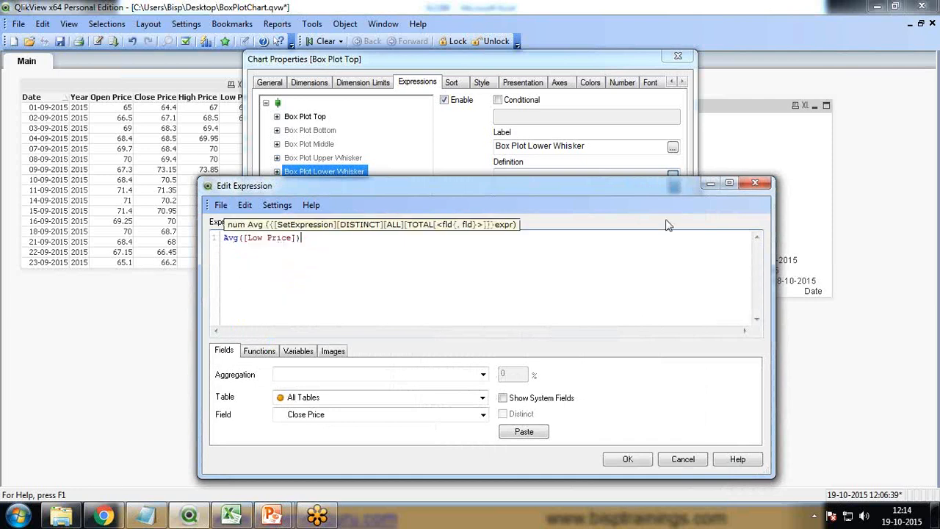
{"action": "left_click", "coordinate": [617, 460]}
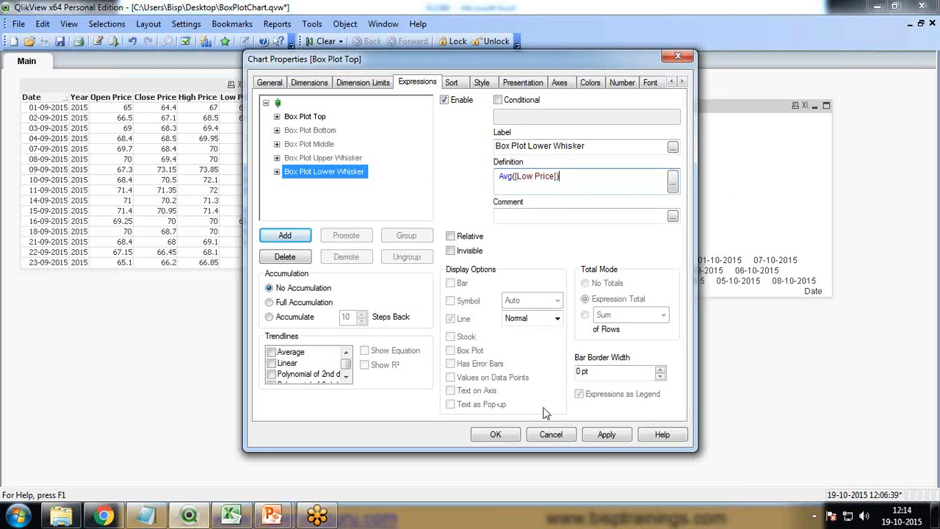
{"action": "left_click", "coordinate": [496, 435]}
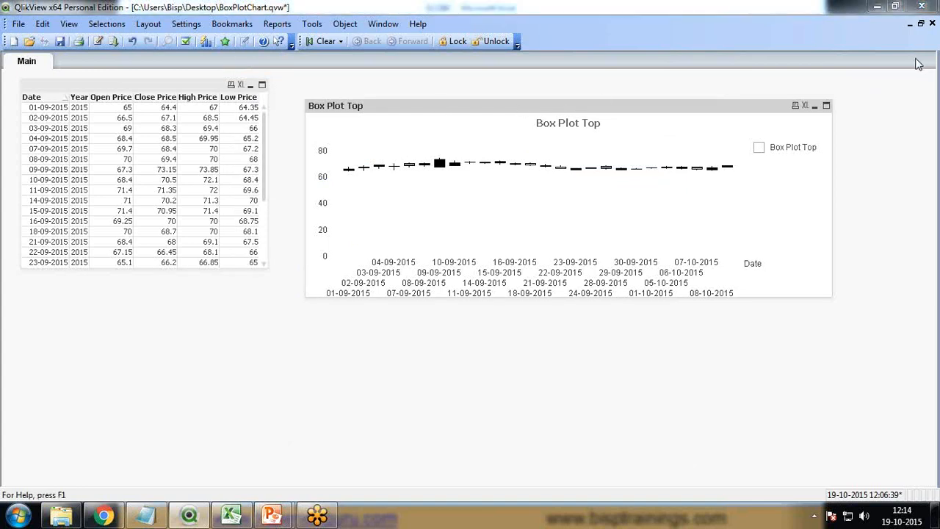
Open the box plot chart's properties and set the line width in its presentation settings to 1 pt
{"action": "right_click", "coordinate": [466, 106]}
{"action": "left_click", "coordinate": [485, 112]}
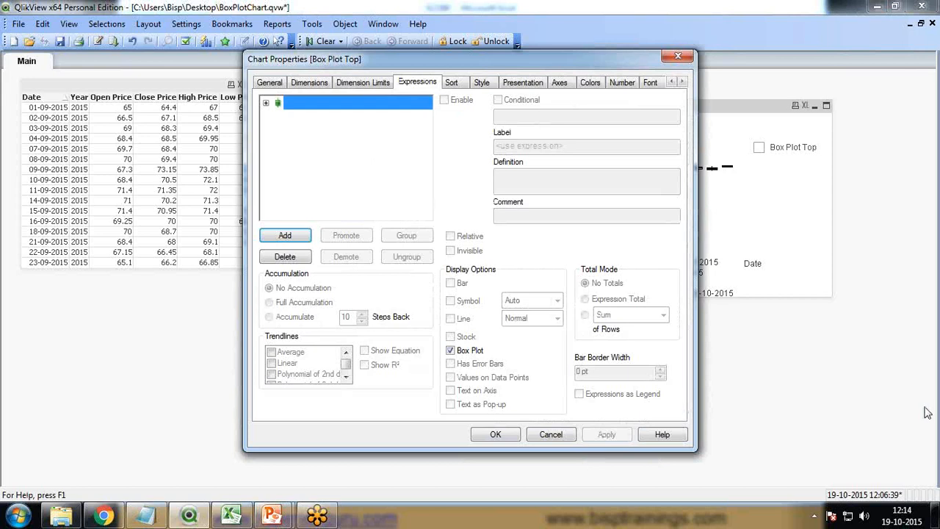
{"action": "left_click", "coordinate": [520, 86]}
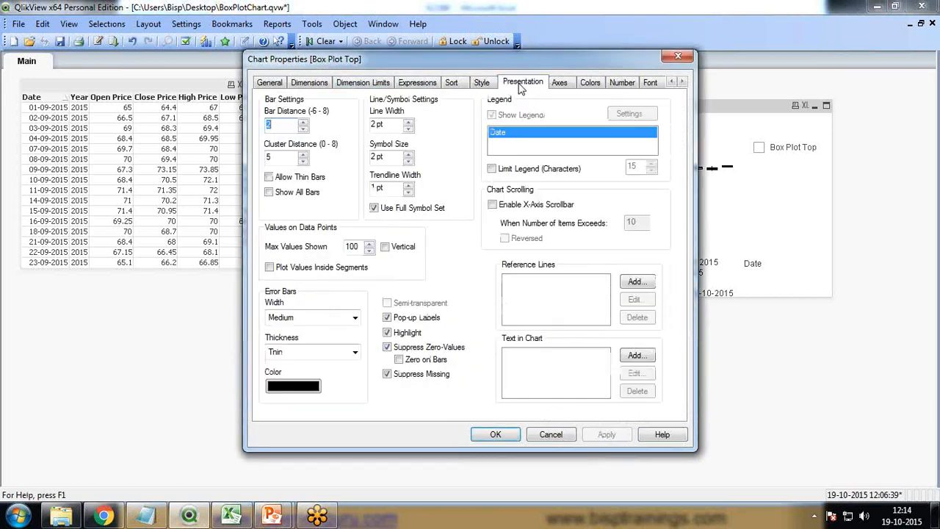
{"action": "left_click_drag", "start_coordinate": [395, 64], "coordinate": [284, 72]}
{"action": "left_click", "coordinate": [297, 136]}
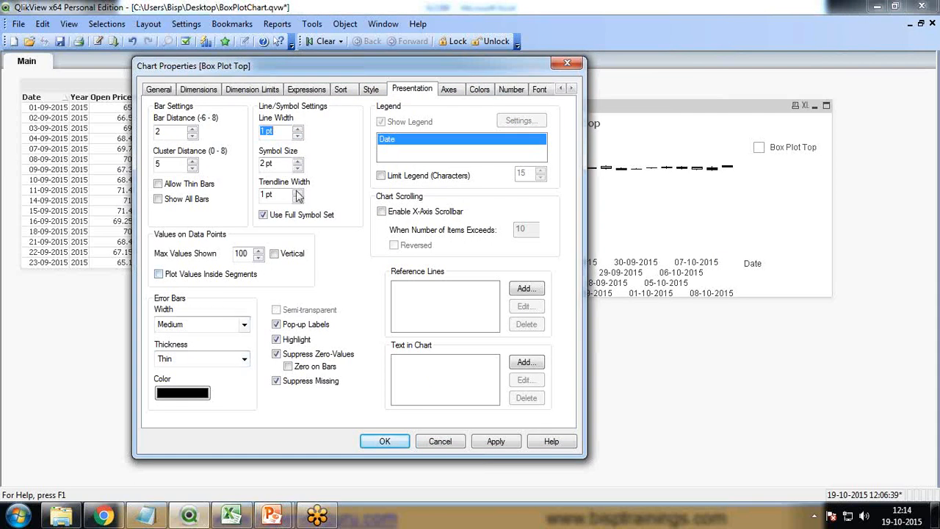
Disable Forced 0 on the Box Plot Top expression axis and apply the change to the chart
{"action": "left_click", "coordinate": [449, 89]}
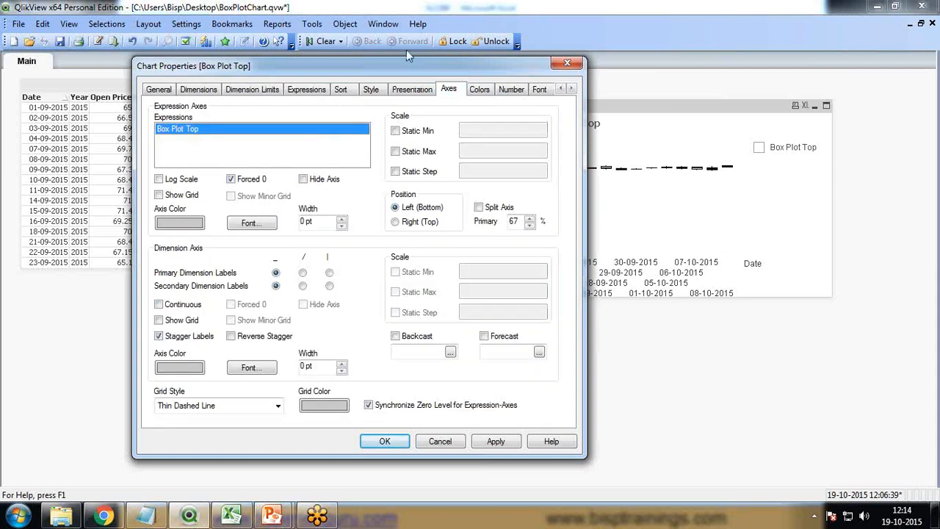
{"action": "left_click_drag", "start_coordinate": [383, 67], "coordinate": [839, 216]}
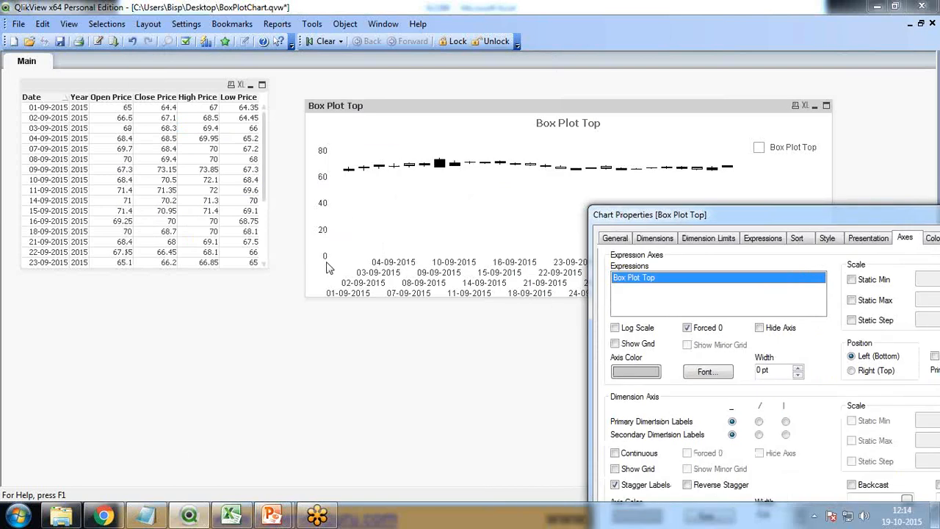
{"action": "left_click_drag", "start_coordinate": [742, 229], "coordinate": [708, 186]}
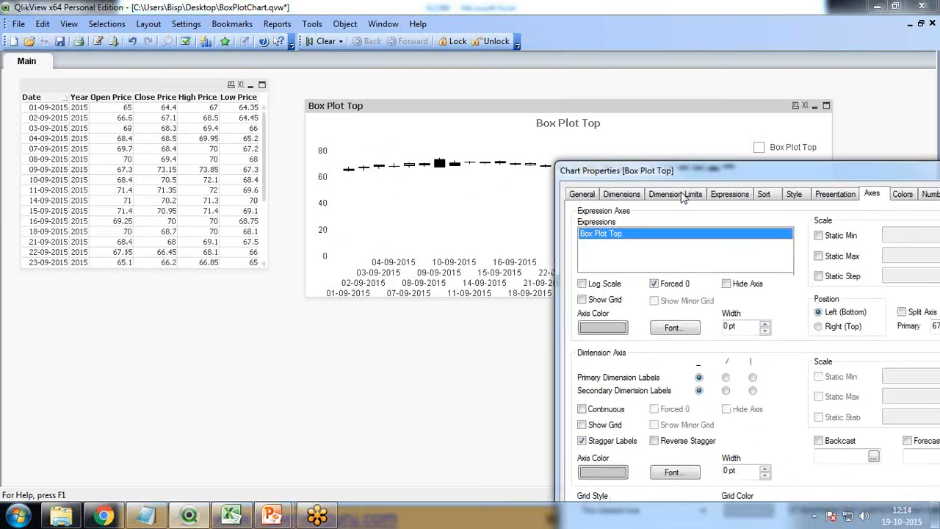
{"action": "left_click", "coordinate": [654, 284]}
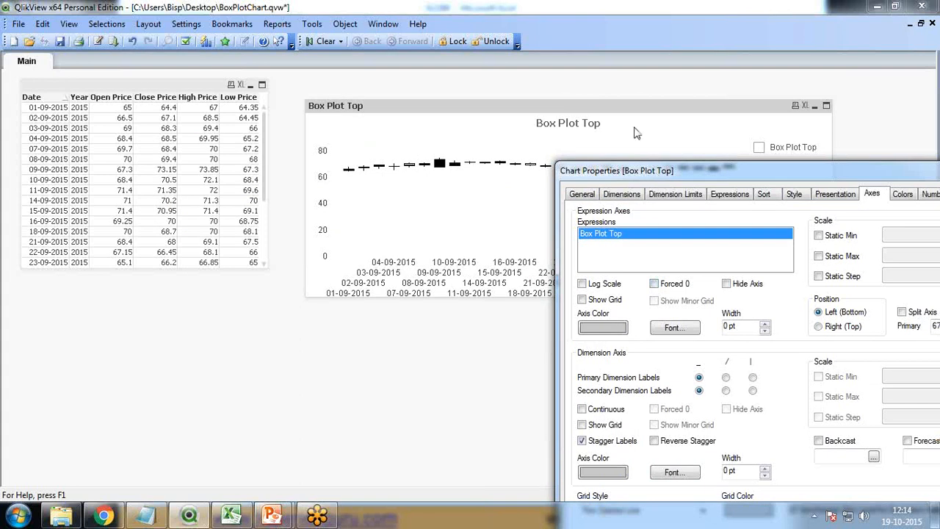
{"action": "left_click_drag", "start_coordinate": [639, 171], "coordinate": [578, 50]}
{"action": "left_click", "coordinate": [853, 425]}
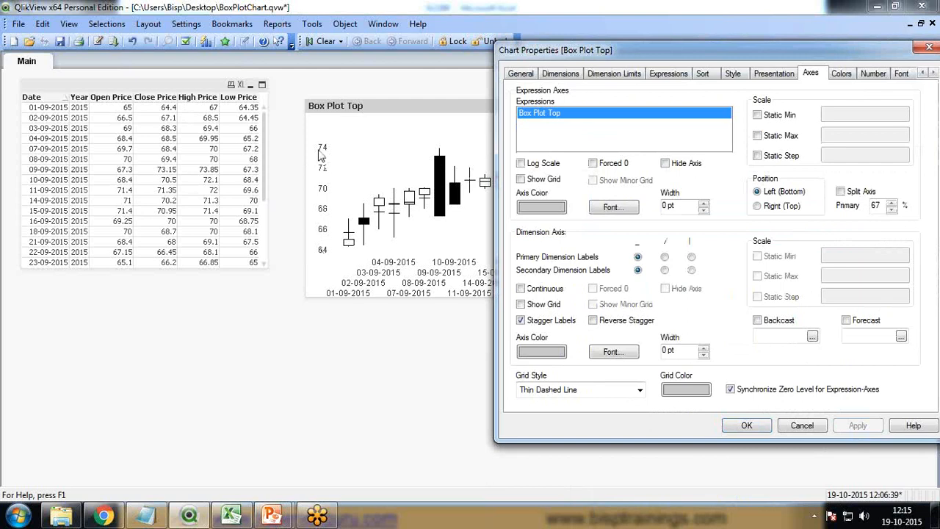
Turn off staggered labels on the dimension axis, make the axis continuous, and apply both changes to the chart
{"action": "left_click_drag", "start_coordinate": [645, 51], "coordinate": [664, 51]}
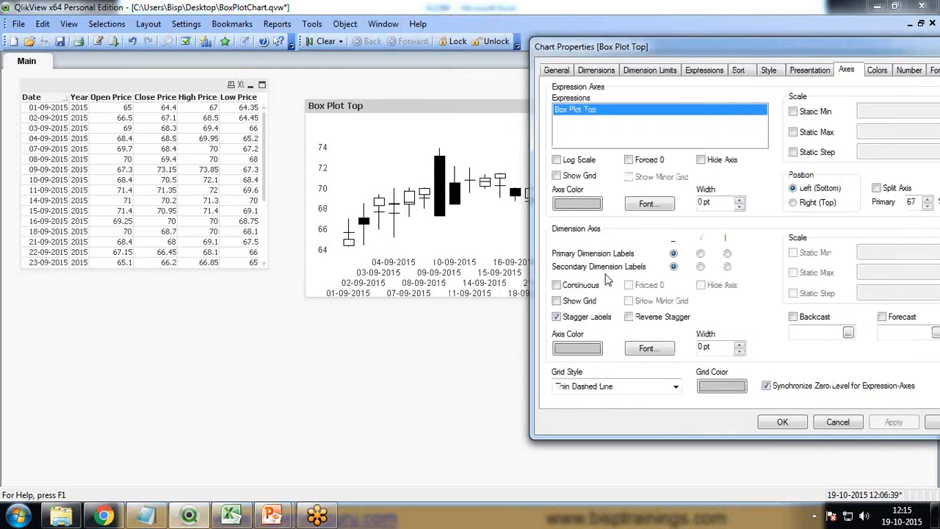
{"action": "left_click", "coordinate": [556, 317]}
{"action": "left_click", "coordinate": [892, 427]}
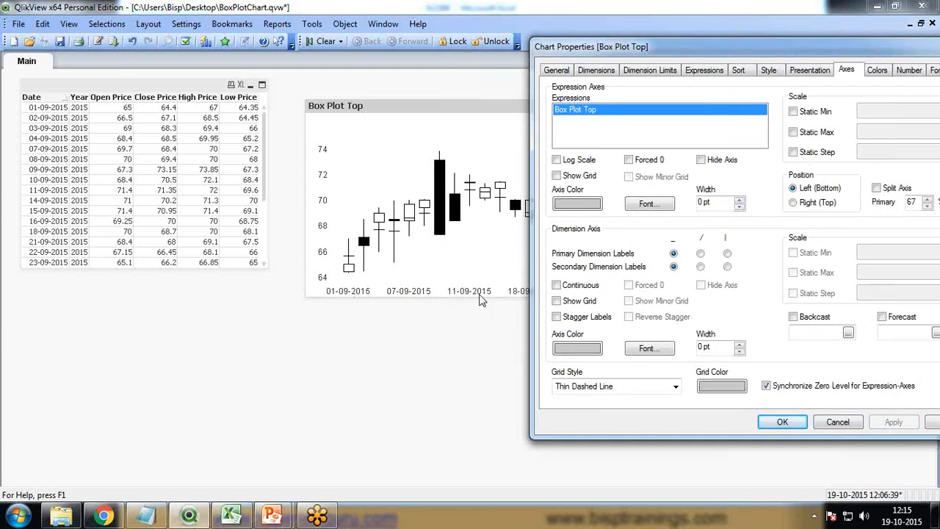
{"action": "left_click", "coordinate": [556, 285]}
{"action": "left_click", "coordinate": [893, 422]}
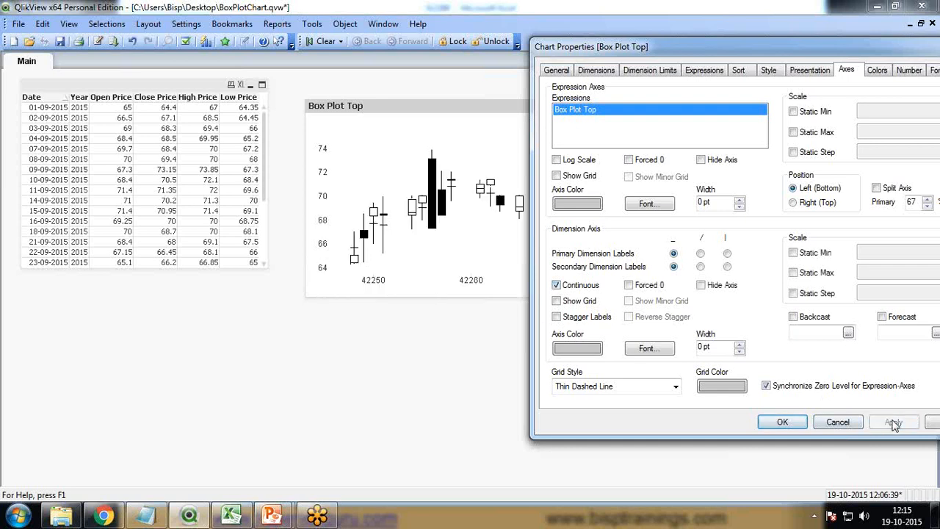
{"action": "left_click_drag", "start_coordinate": [677, 41], "coordinate": [327, 268]}
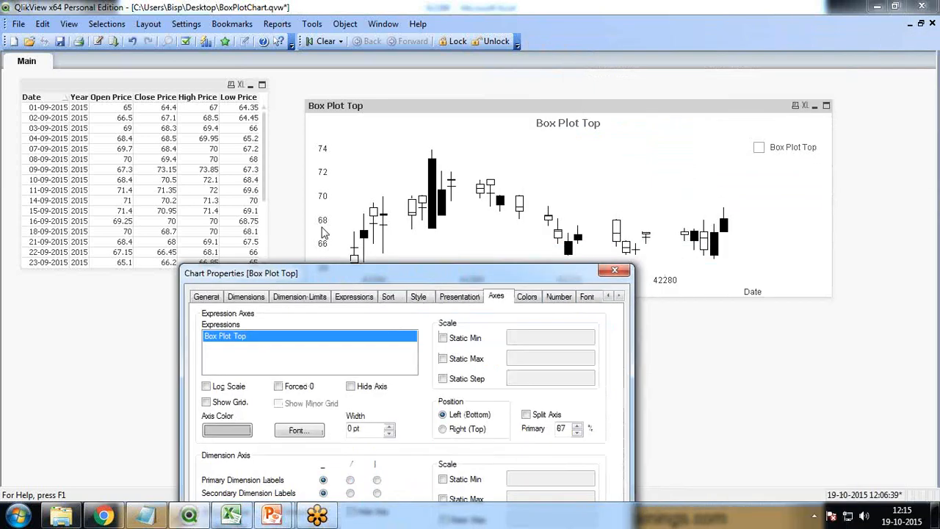
Set the expression axis's primary split percentage to 30 and apply it to the chart
{"action": "left_click_drag", "start_coordinate": [488, 277], "coordinate": [571, 85]}
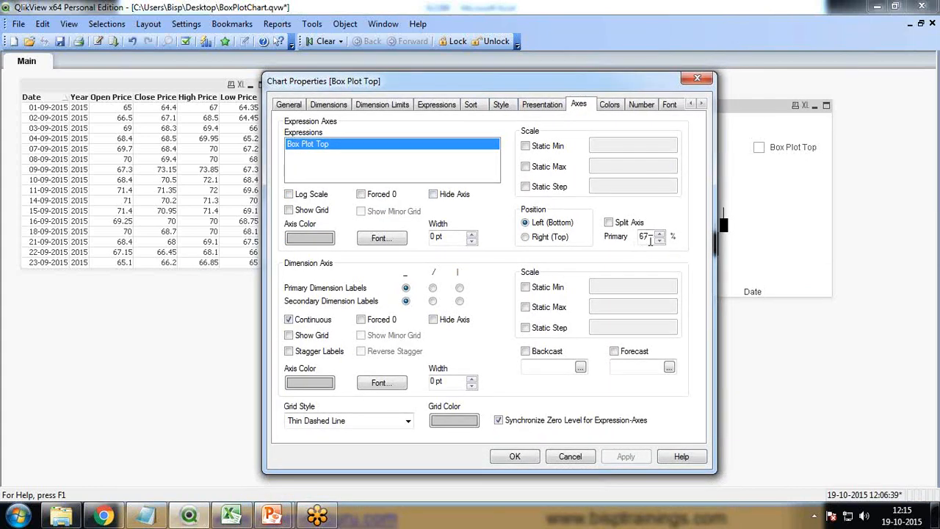
{"action": "left_click_drag", "start_coordinate": [650, 241], "coordinate": [638, 241]}
{"action": "type", "text": "30"}
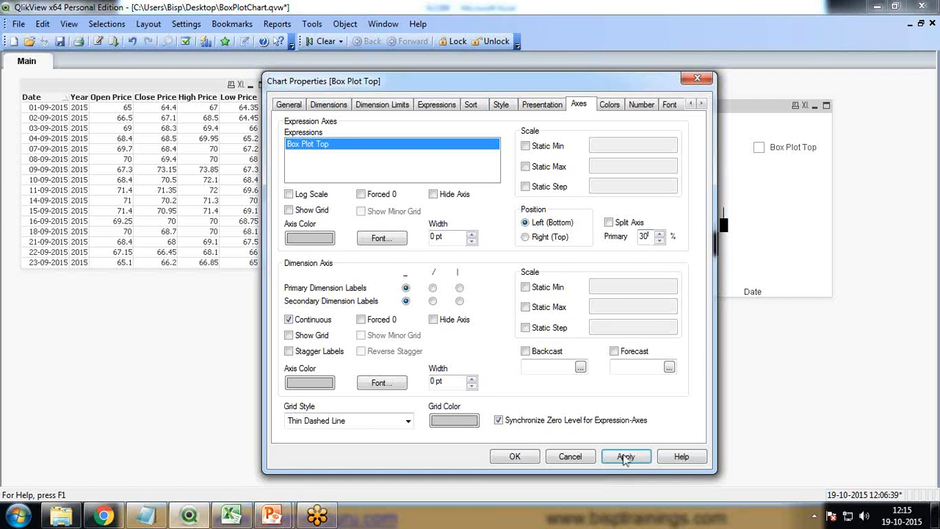
{"action": "left_click", "coordinate": [623, 457]}
{"action": "left_click_drag", "start_coordinate": [393, 82], "coordinate": [95, 282]}
{"action": "left_click_drag", "start_coordinate": [263, 321], "coordinate": [307, 345]}
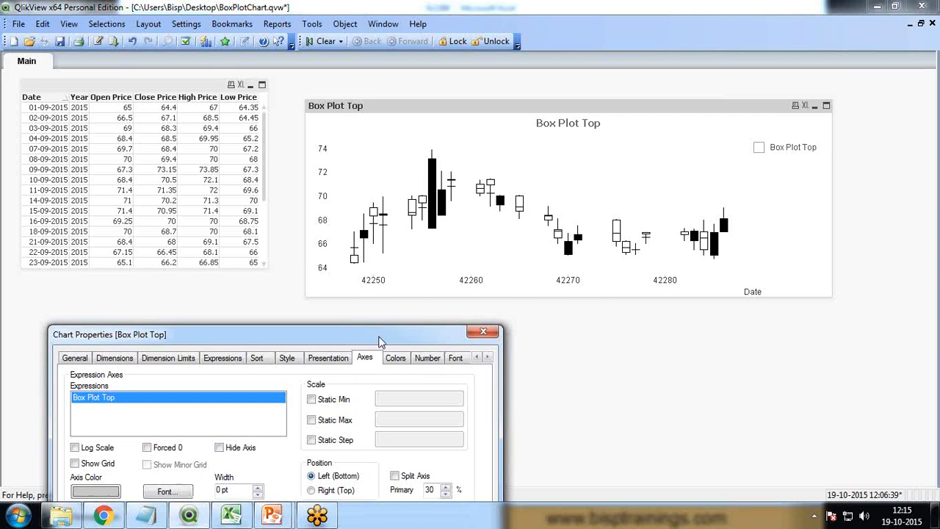
Format the Continuous X-axis values as dates with the pattern MM-YYYY, apply the format and close the chart properties
{"action": "left_click_drag", "start_coordinate": [368, 342], "coordinate": [525, 74]}
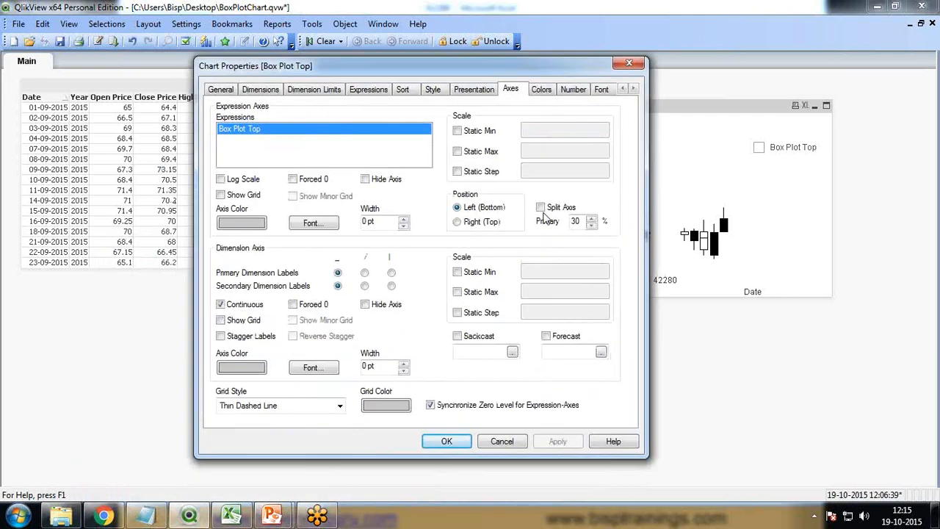
{"action": "left_click", "coordinate": [575, 91]}
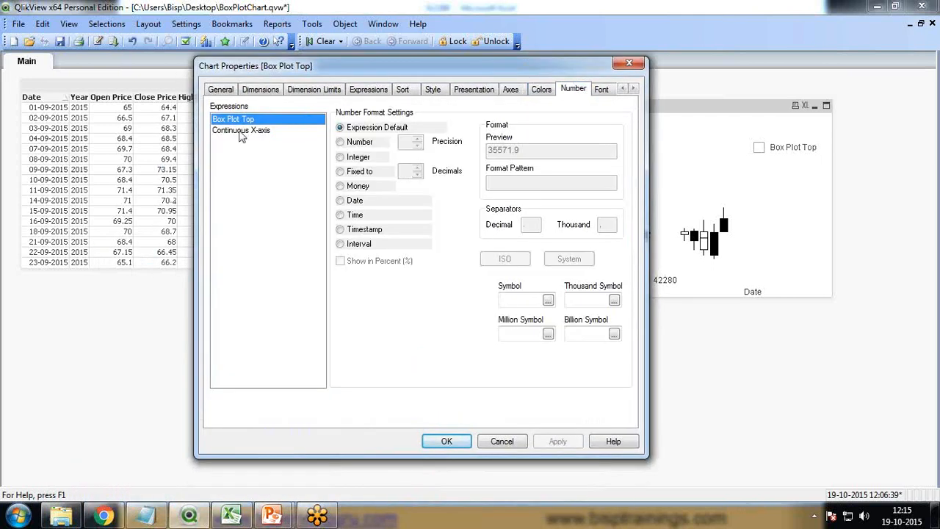
{"action": "left_click", "coordinate": [240, 135]}
{"action": "left_click_drag", "start_coordinate": [427, 72], "coordinate": [234, 109]}
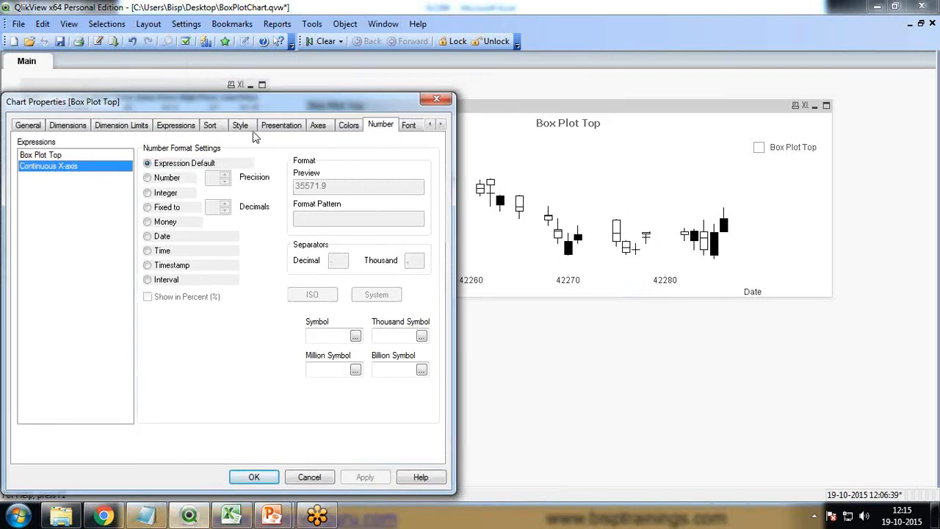
{"action": "left_click", "coordinate": [163, 237]}
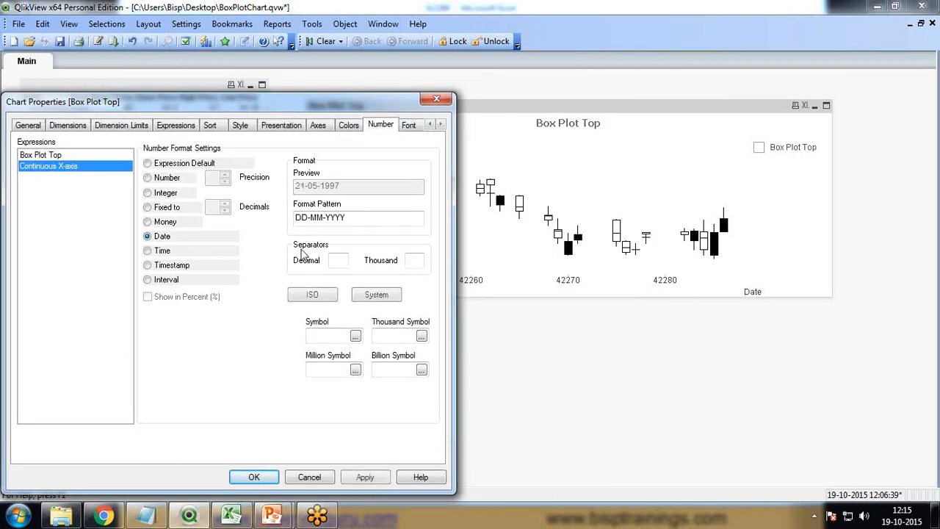
{"action": "left_click_drag", "start_coordinate": [312, 217], "coordinate": [276, 219]}
{"action": "key", "text": "BackSpace"}
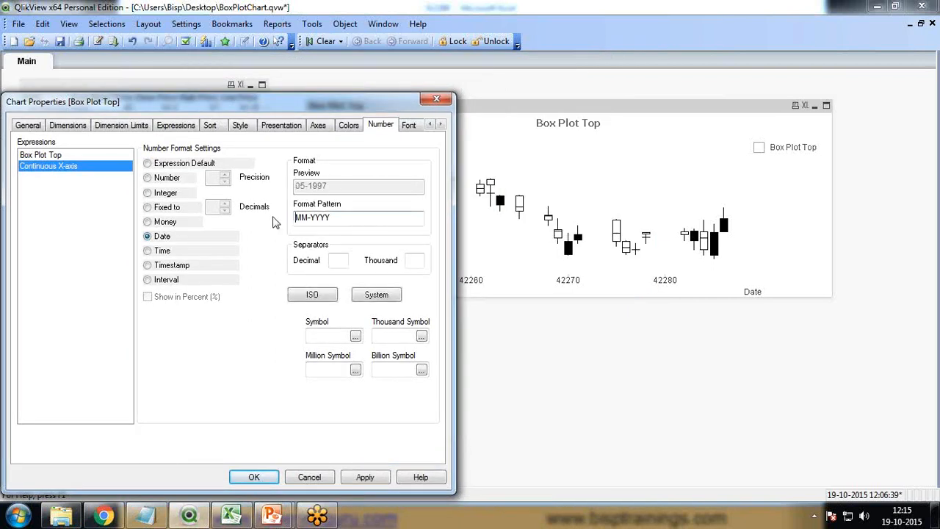
{"action": "left_click", "coordinate": [367, 477]}
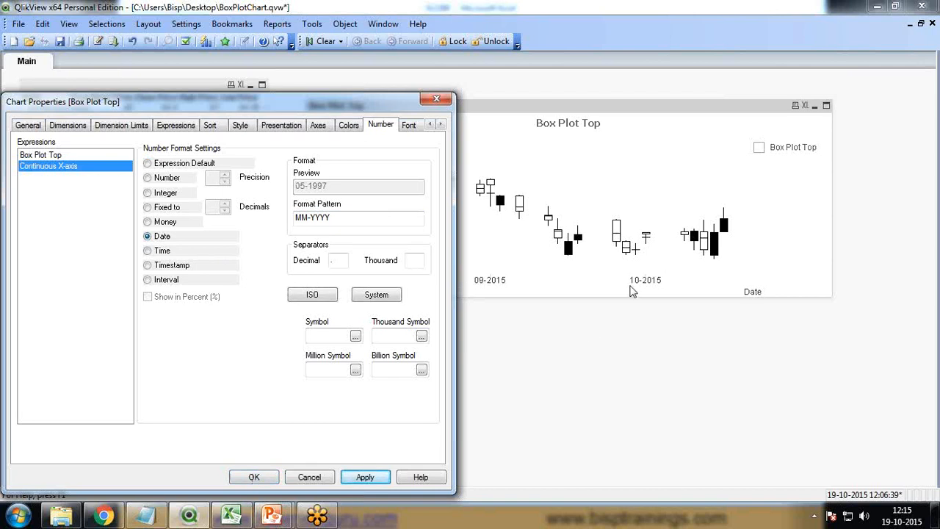
{"action": "left_click", "coordinate": [254, 477]}
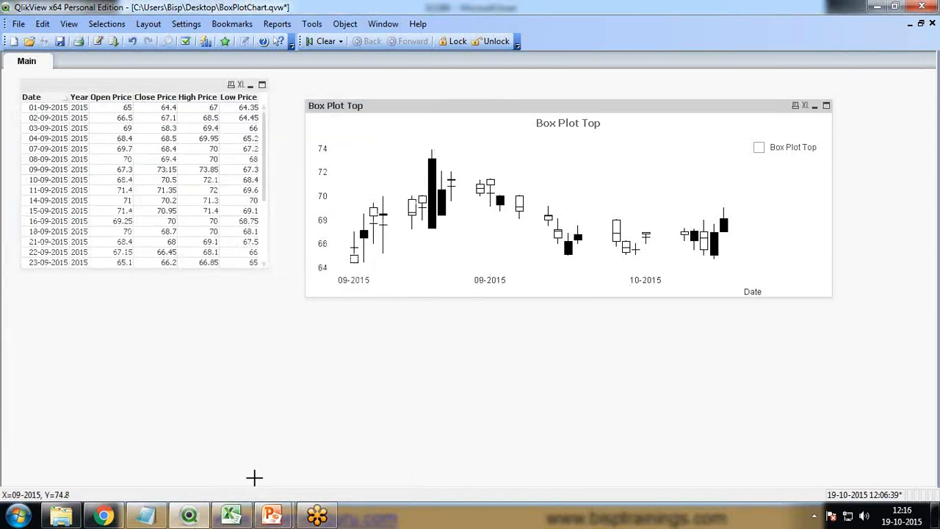
Select the dates 04-09-2015 to 14-09-2015 in the table box to examine their box plots, and clear the selection
{"action": "left_click_drag", "start_coordinate": [451, 107], "coordinate": [445, 98]}
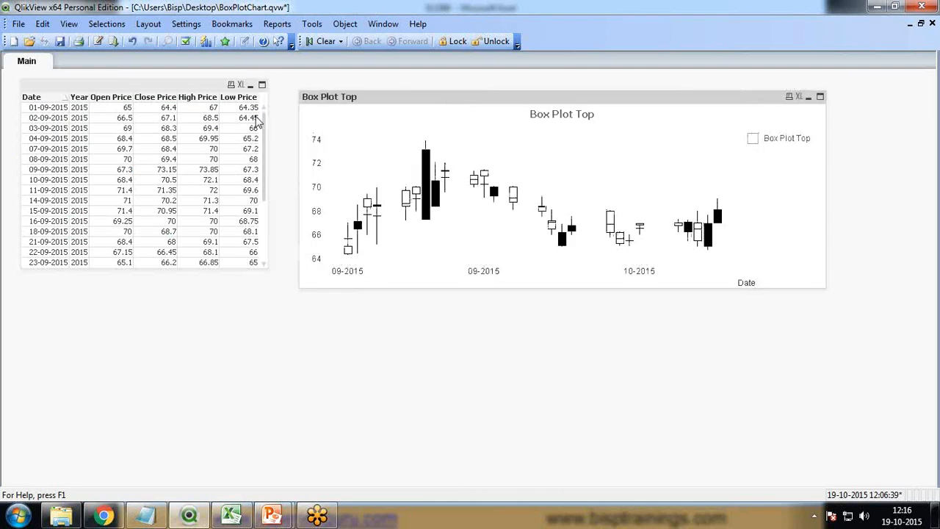
{"action": "left_click", "coordinate": [44, 140]}
{"action": "left_click_drag", "start_coordinate": [44, 139], "coordinate": [69, 215]}
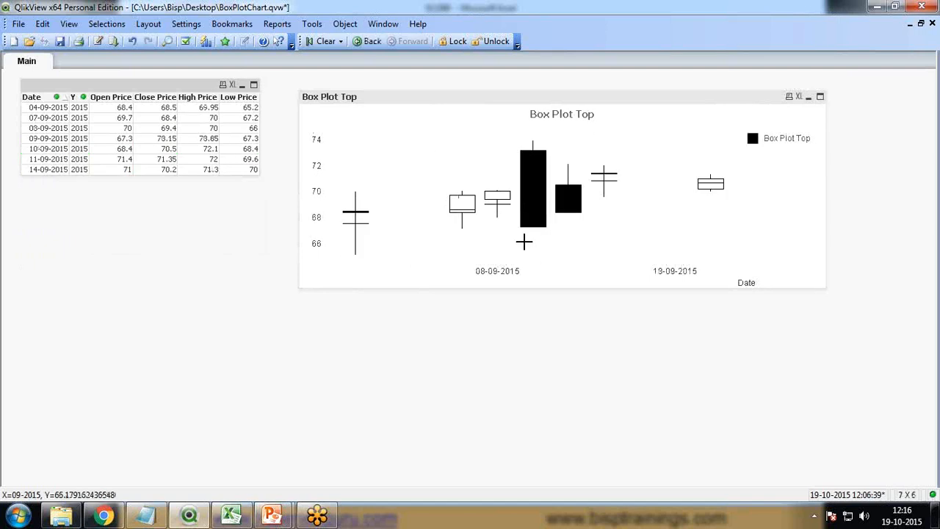
{"action": "left_click", "coordinate": [320, 43]}
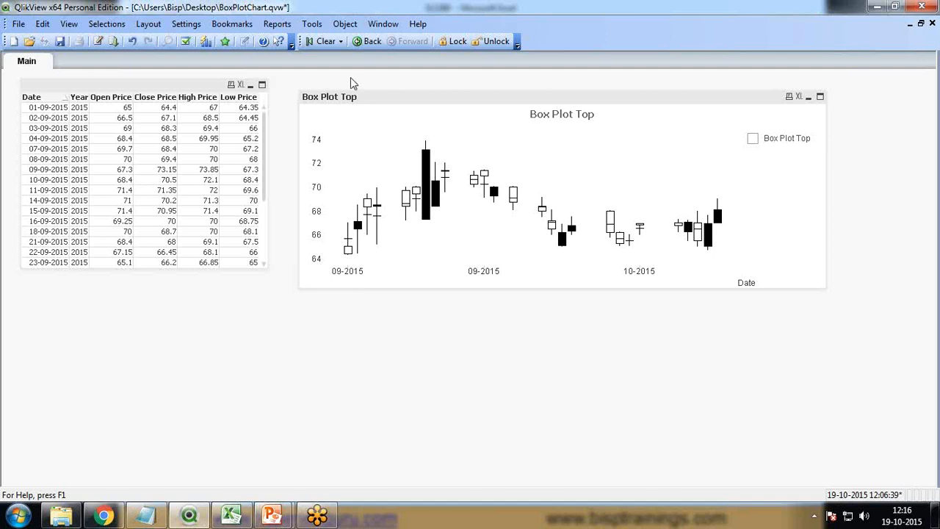
{"action": "left_click_drag", "start_coordinate": [266, 147], "coordinate": [254, 124]}
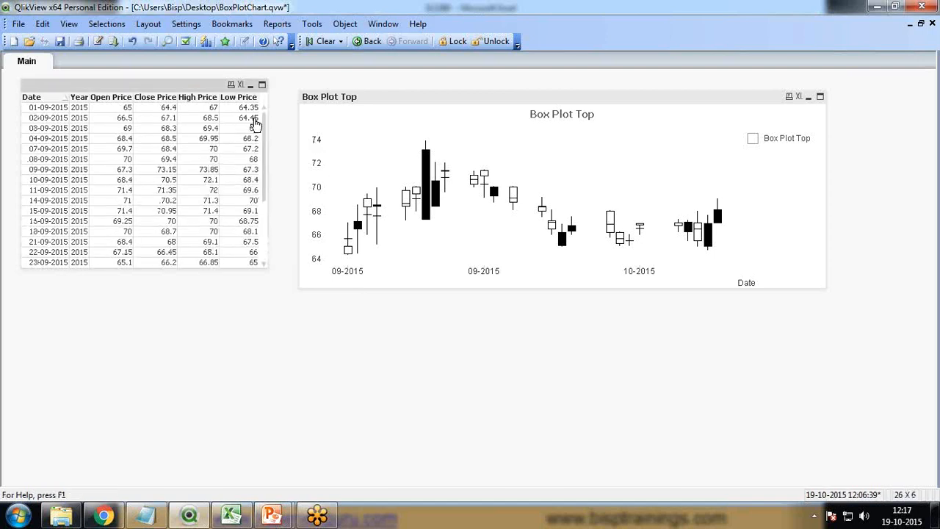
View the 512289 source data in Excel and switch to the Box Plot Chart title slide in PowerPoint
{"action": "left_click", "coordinate": [232, 514]}
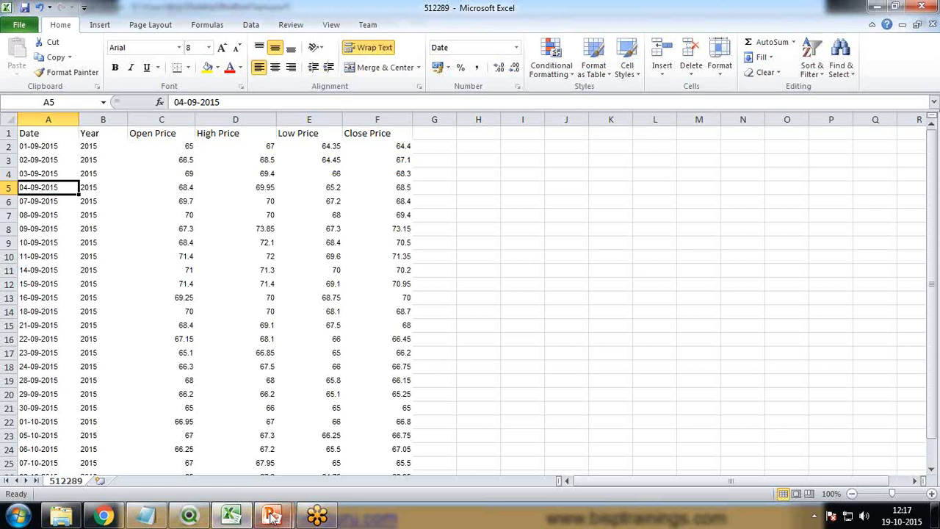
{"action": "mouse_move", "coordinate": [271, 514]}
{"action": "left_click", "coordinate": [351, 448]}
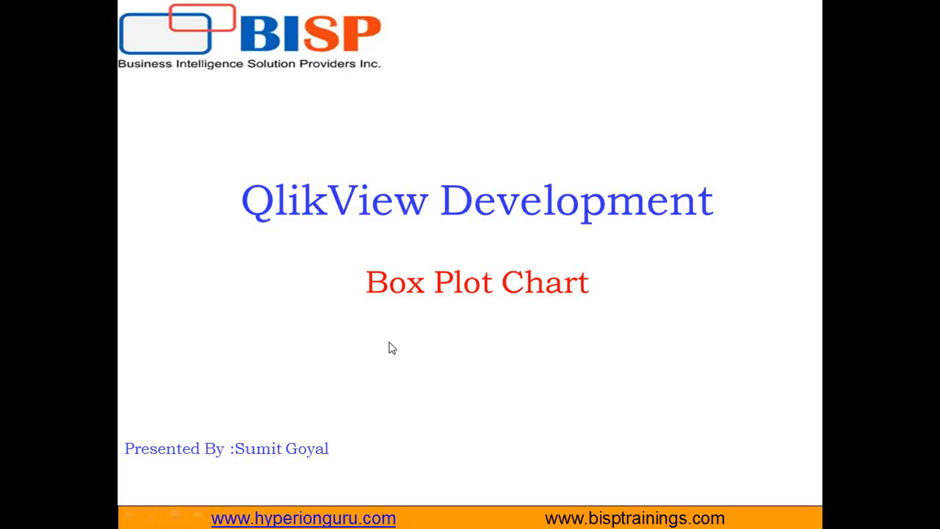